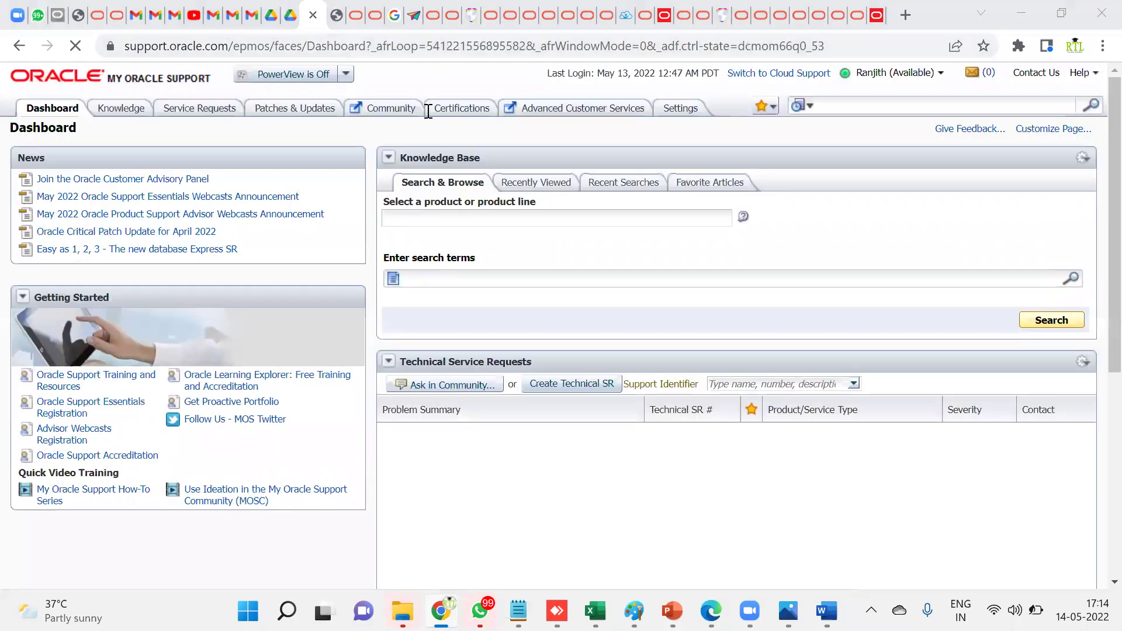
- Open the ADFdi installer article and highlight the first step of its solution
click(469, 22)
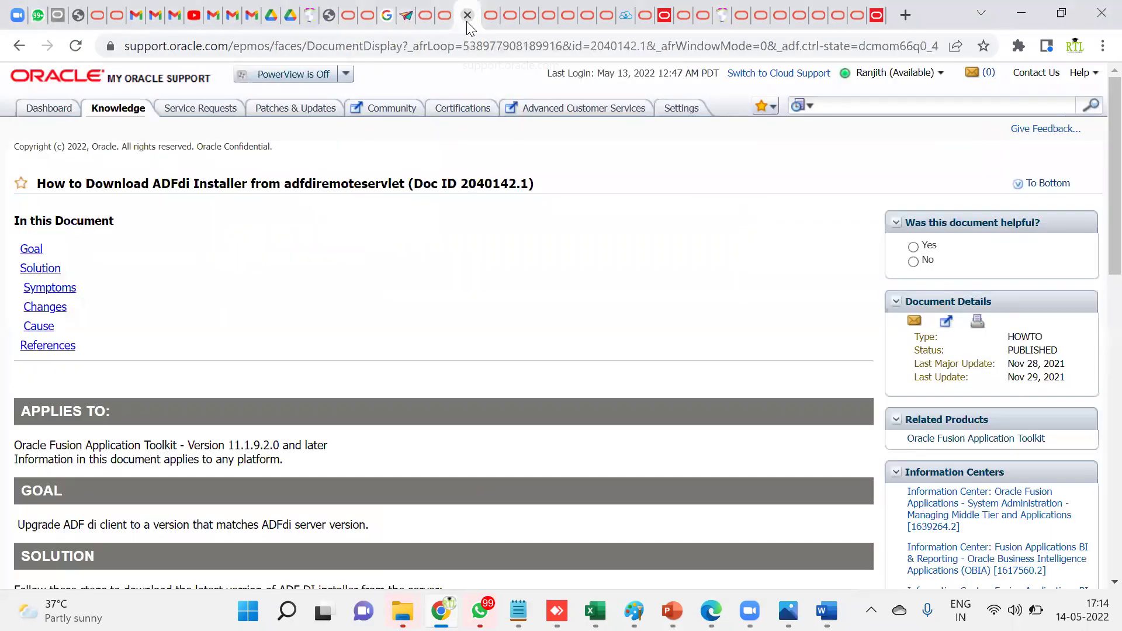
scroll(150, 435, down, 5)
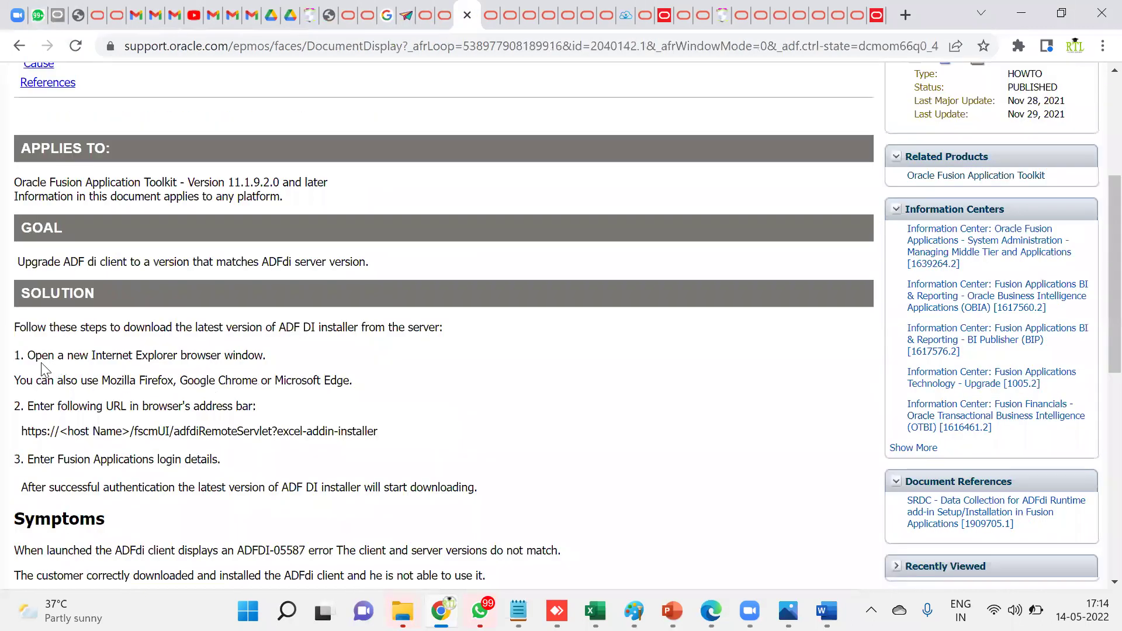
drag(28, 355, 263, 357)
- Copy the /fscmUI/adfdiRemoteServlet?excel-addin-installer path and return to the Fusion tab
scroll(104, 427, down, 2)
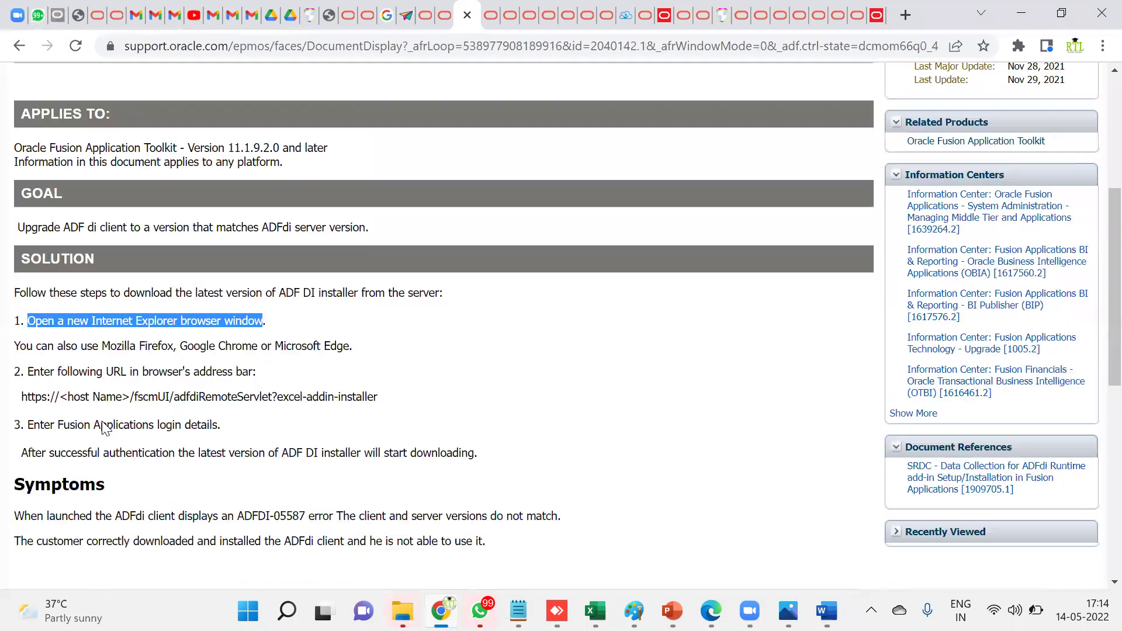
scroll(66, 309, down, 2)
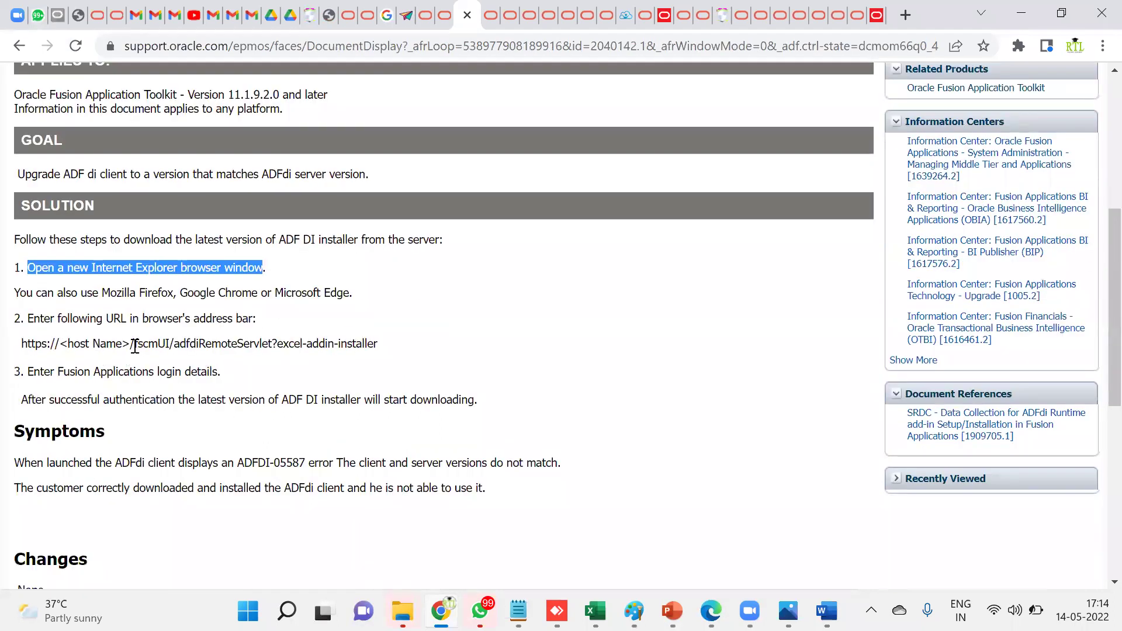
drag(131, 345, 19, 345)
drag(130, 344, 386, 350)
key(ctrl+c)
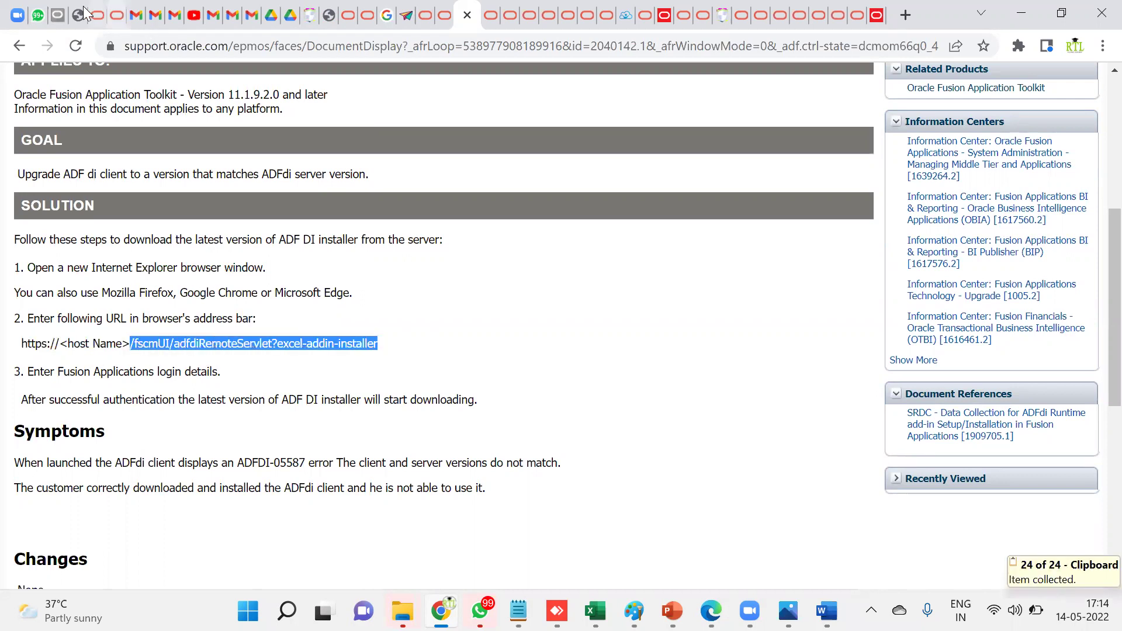
click(57, 15)
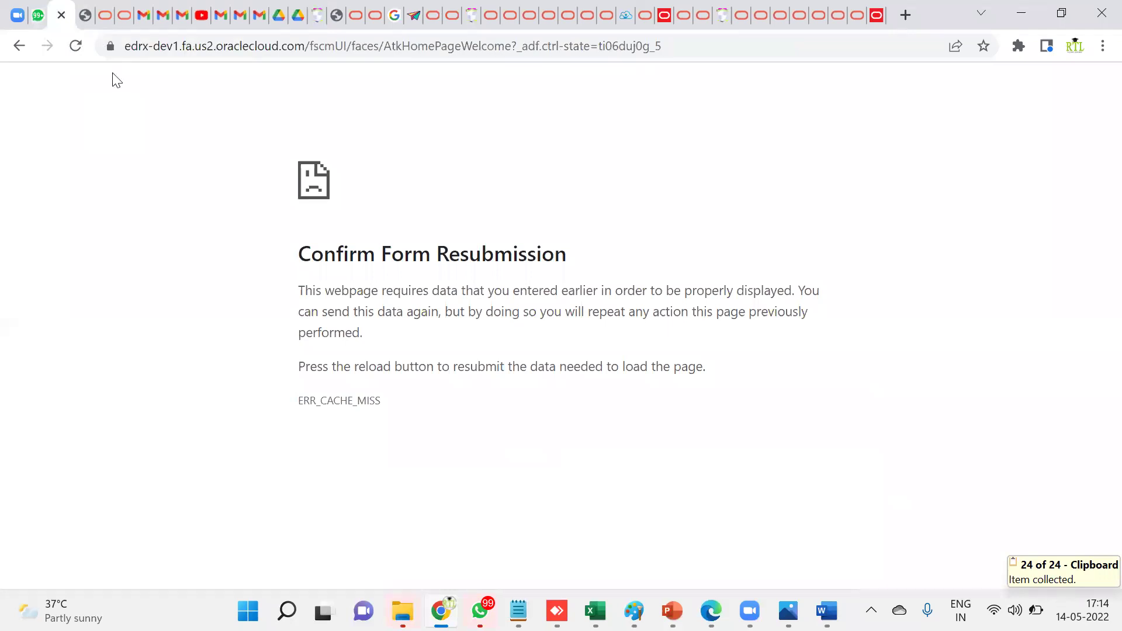
- On edrx-dev1, load the domain plus /fscmUI/adfdiRemoteServlet?excel-addin-installer and sign in
click(76, 46)
click(624, 178)
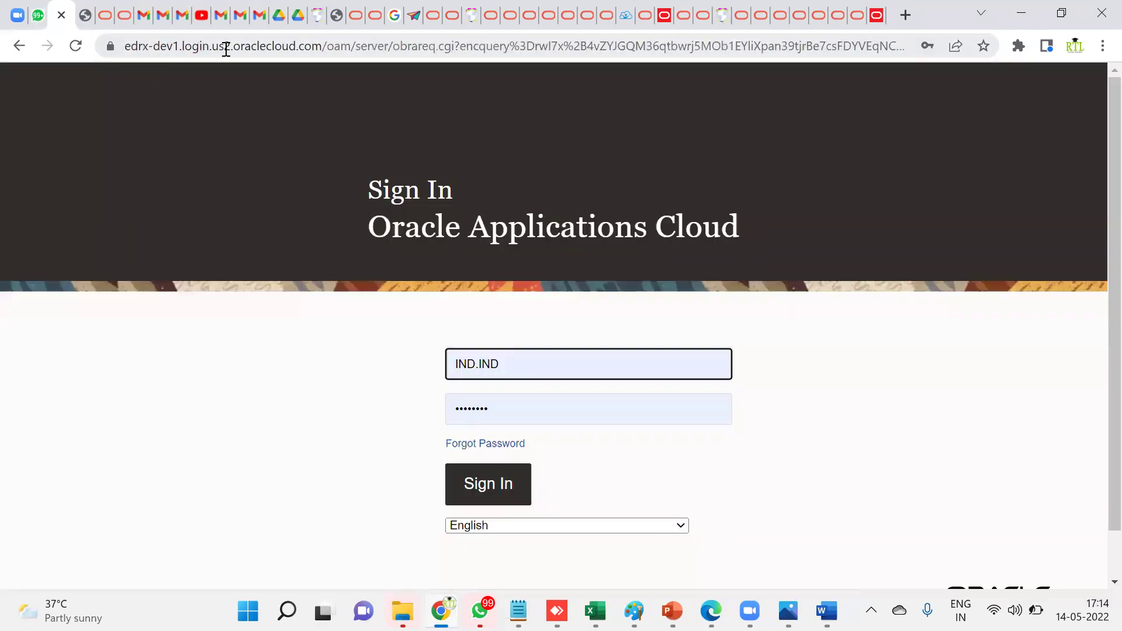
click(347, 47)
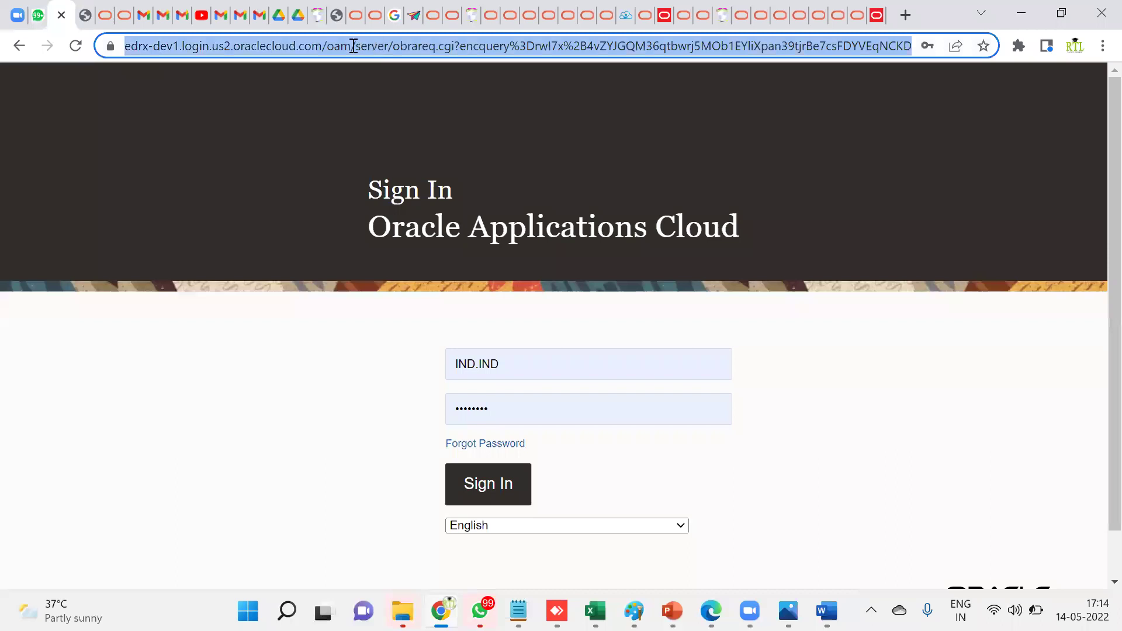
click(336, 46)
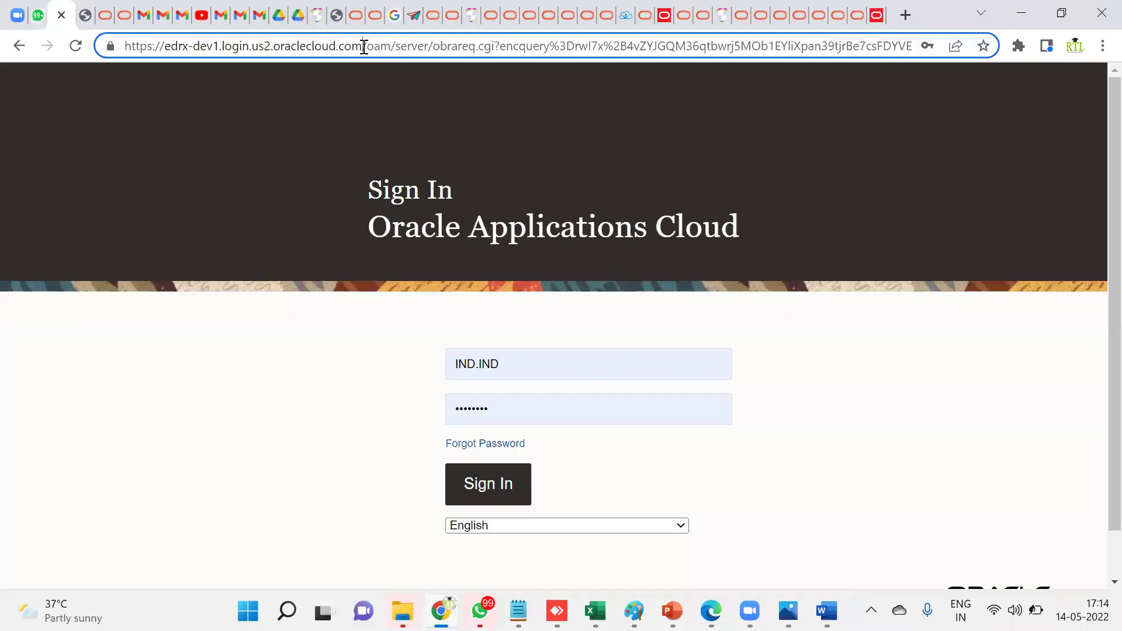
drag(363, 46, 1094, 65)
key(BackSpace)
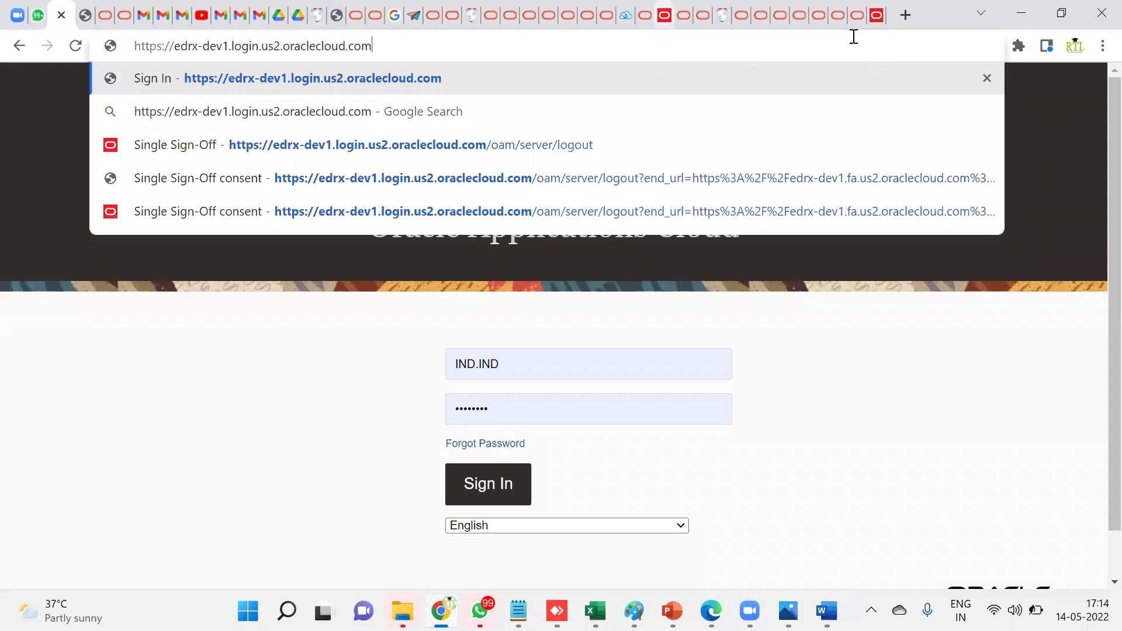
key(ctrl+v)
click(646, 76)
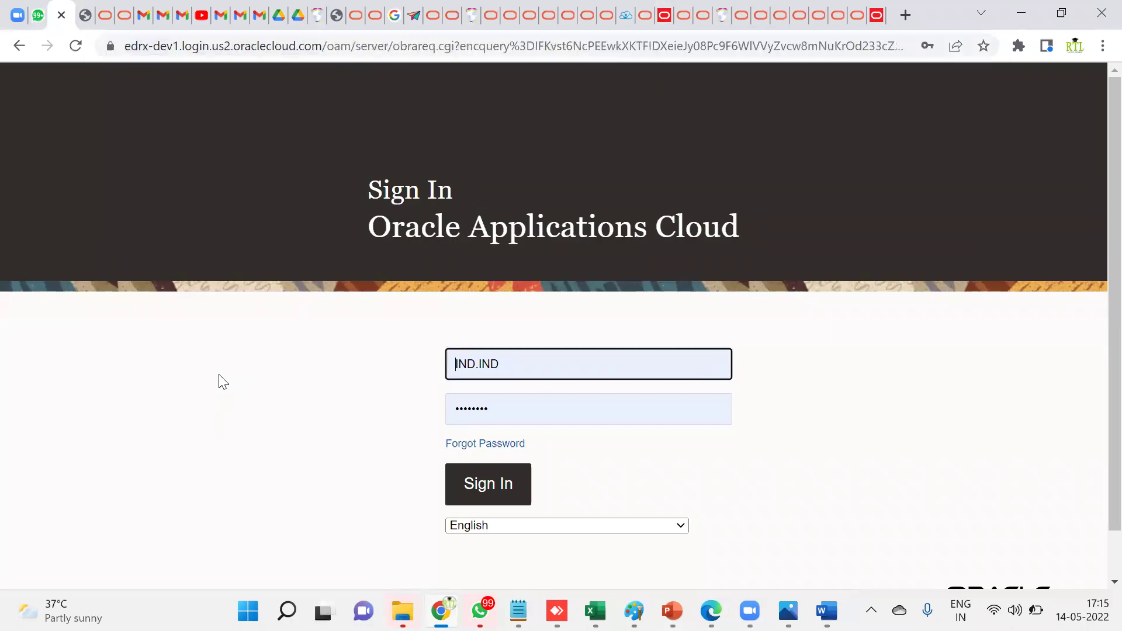
scroll(263, 432, down, 1)
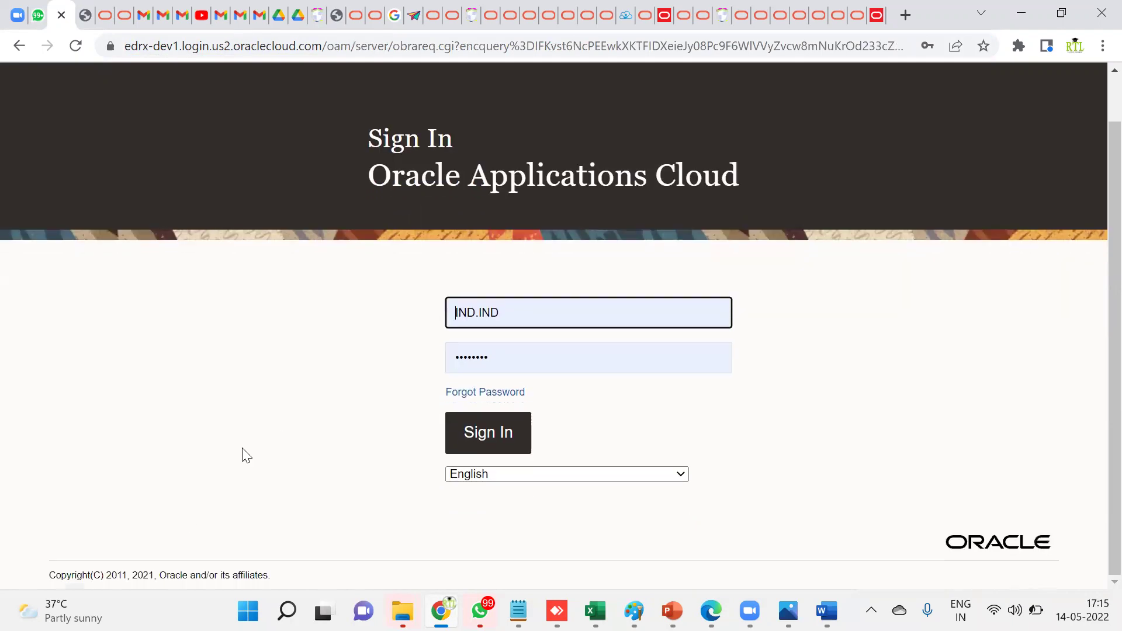
click(489, 431)
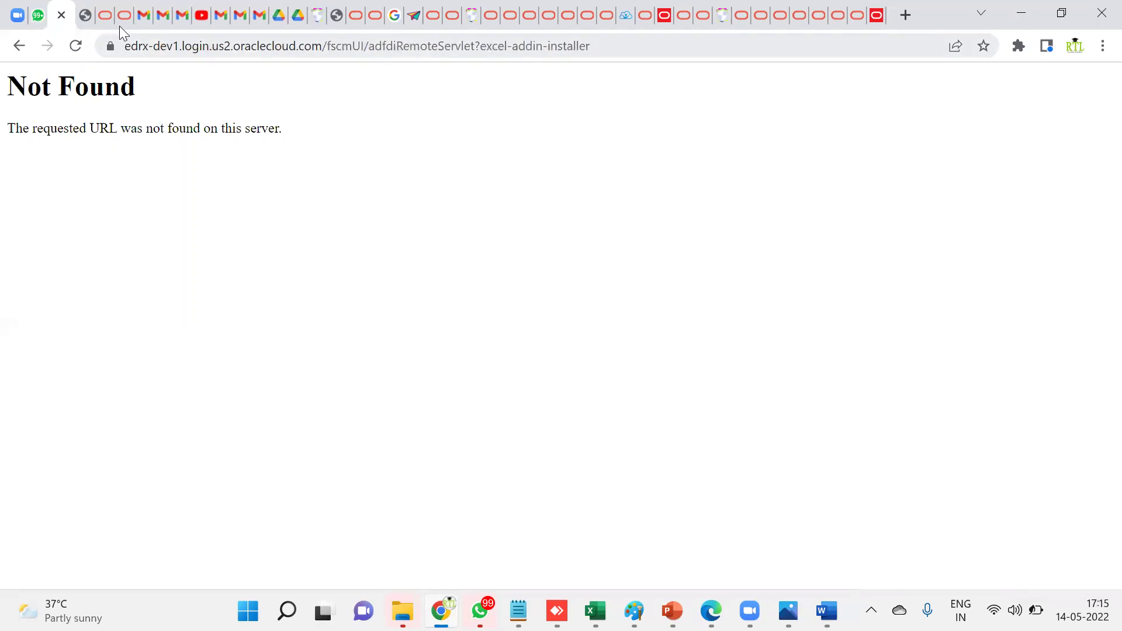
- On the Vision environment, load the domain plus /fscmUI/adfdiRemoteServlet?excel-addin-installer to download the installer
click(85, 22)
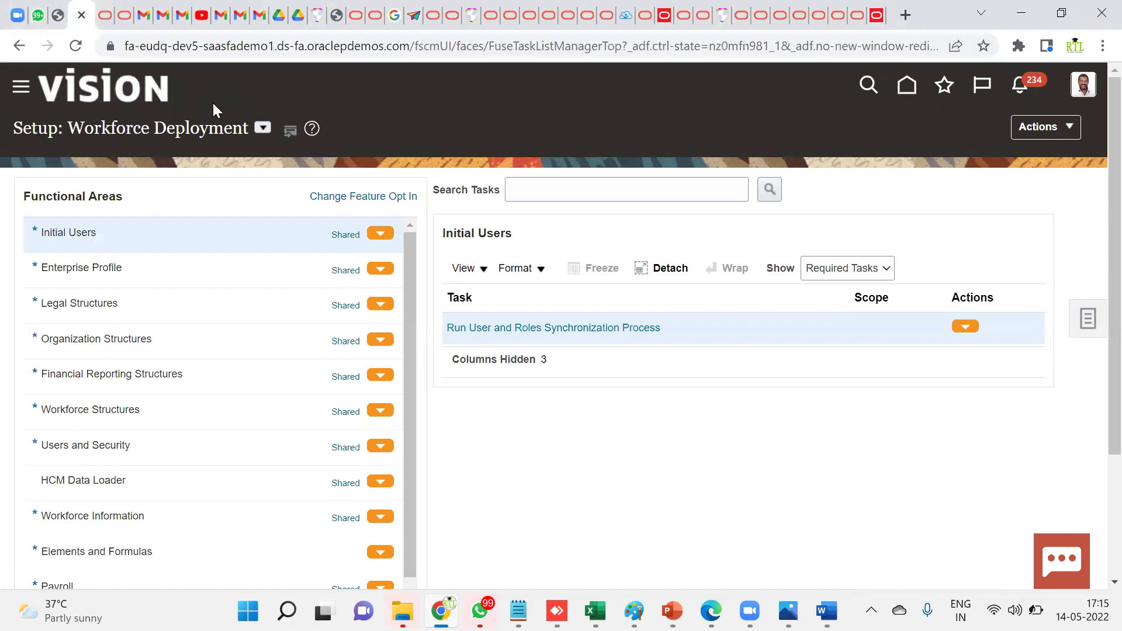
click(438, 47)
click(438, 47)
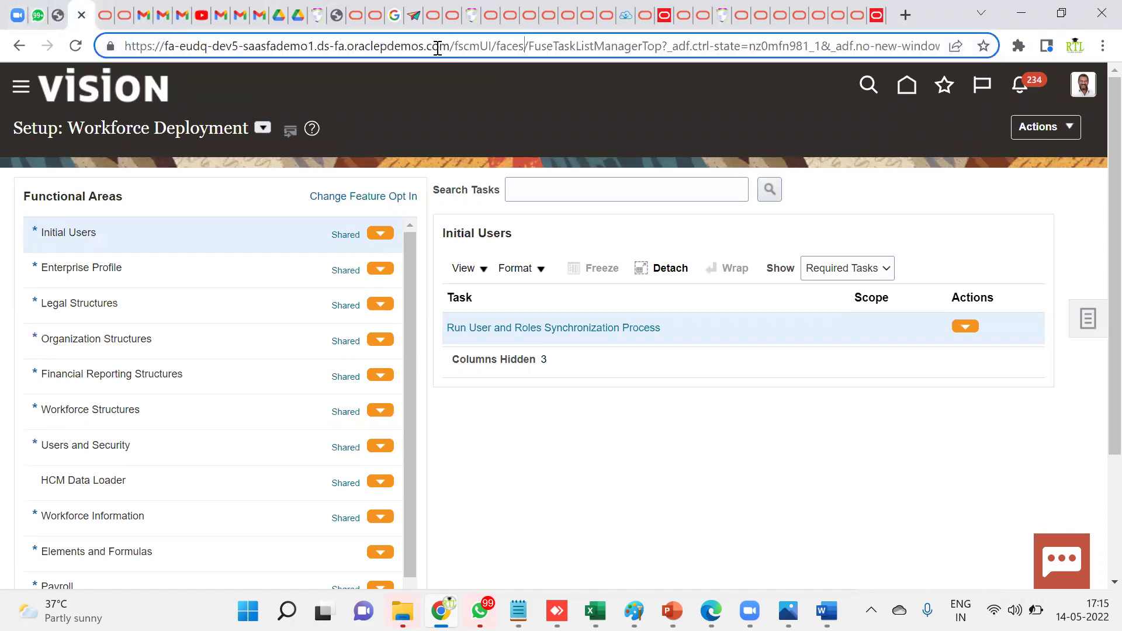
drag(449, 47, 1099, 123)
key(BackSpace)
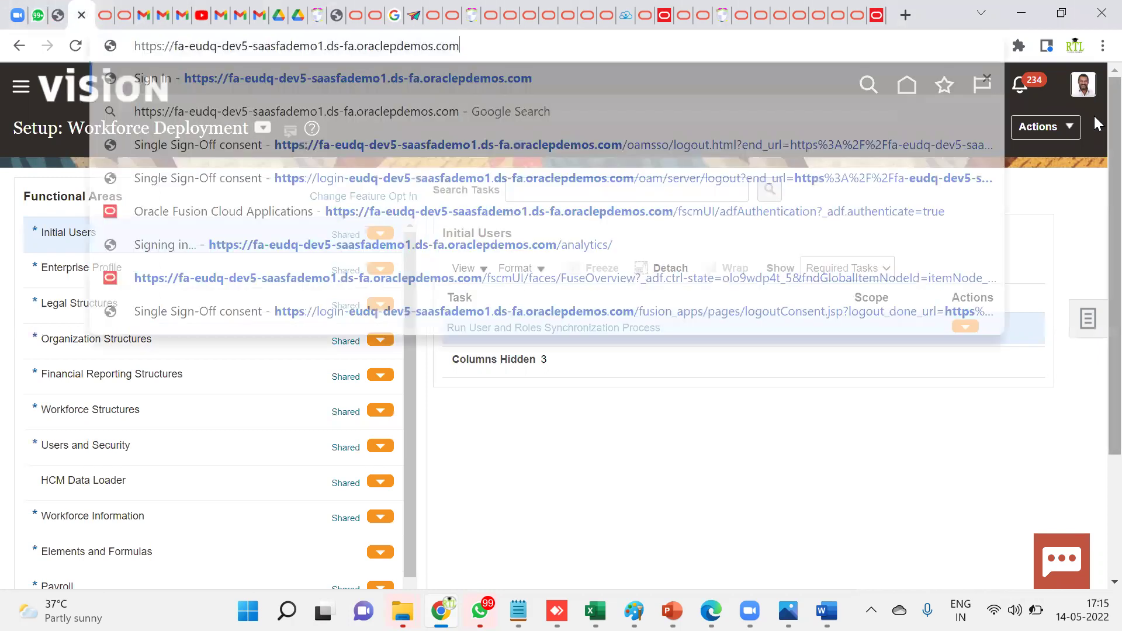
key(ctrl+v)
click(534, 79)
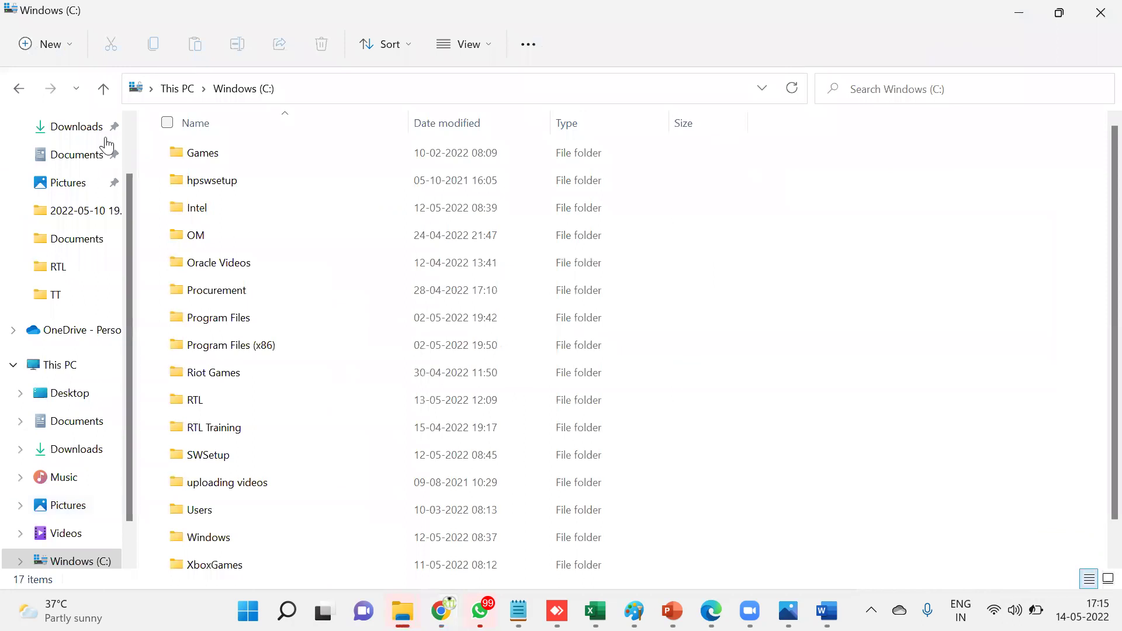
- Run adfdi-excel-addin-installer (1) from Downloads and cancel, since 5.1.0.23822 is already installed
click(87, 136)
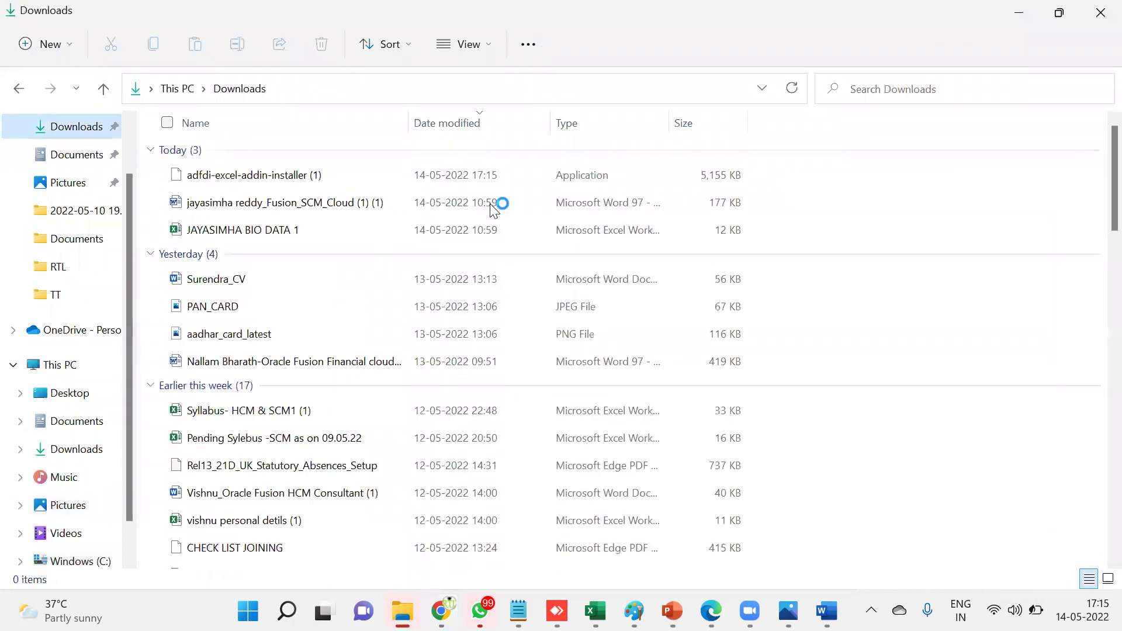
click(241, 178)
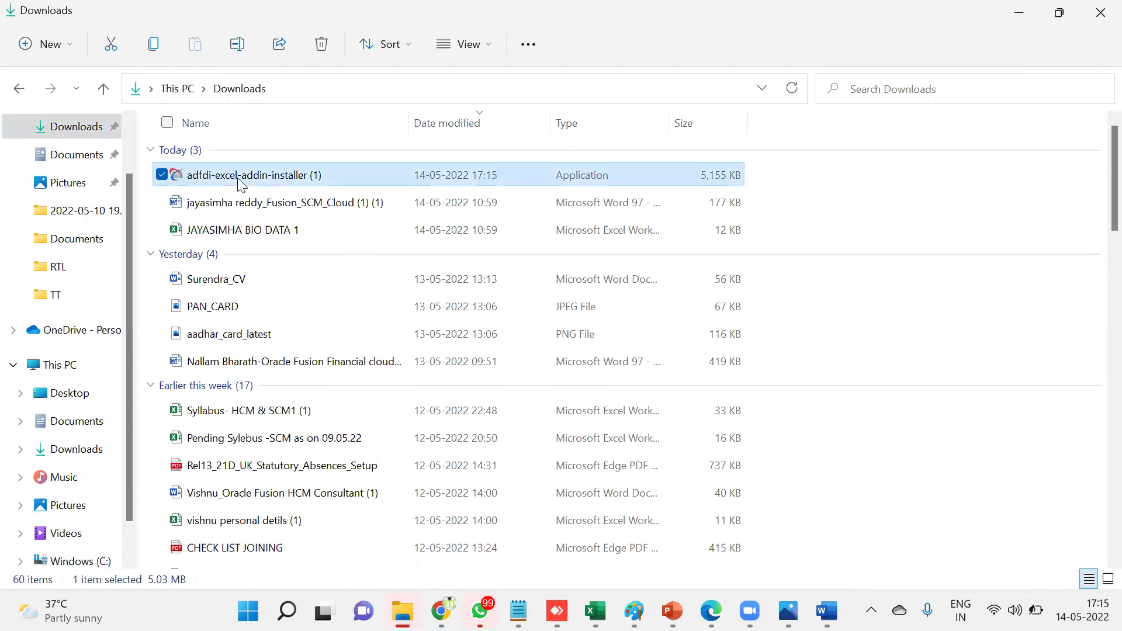
double_click(238, 178)
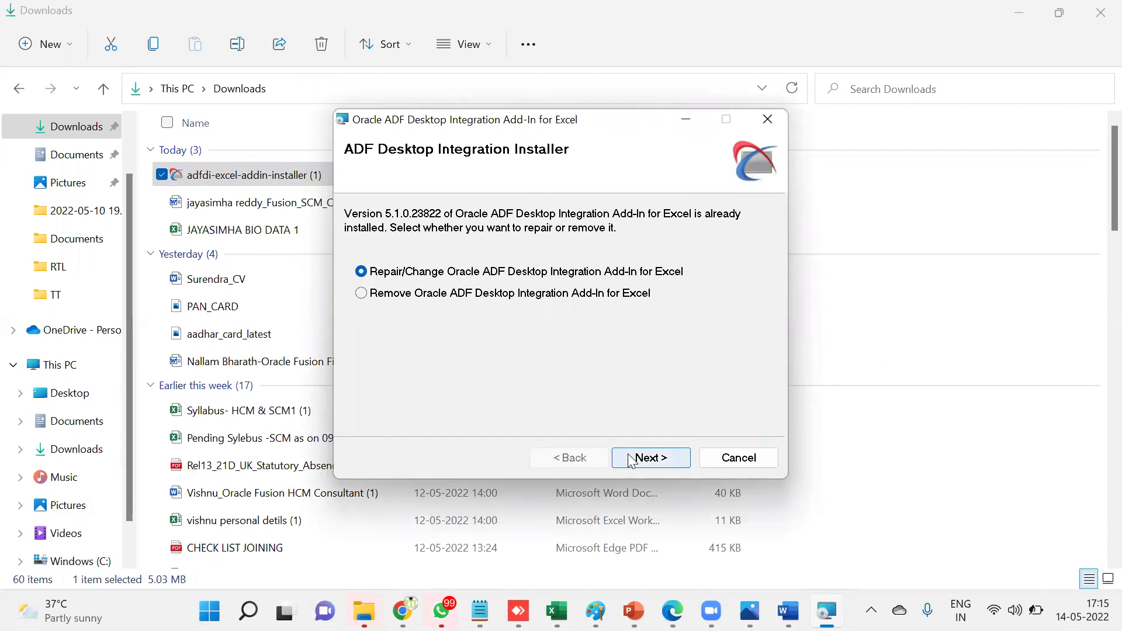
click(760, 460)
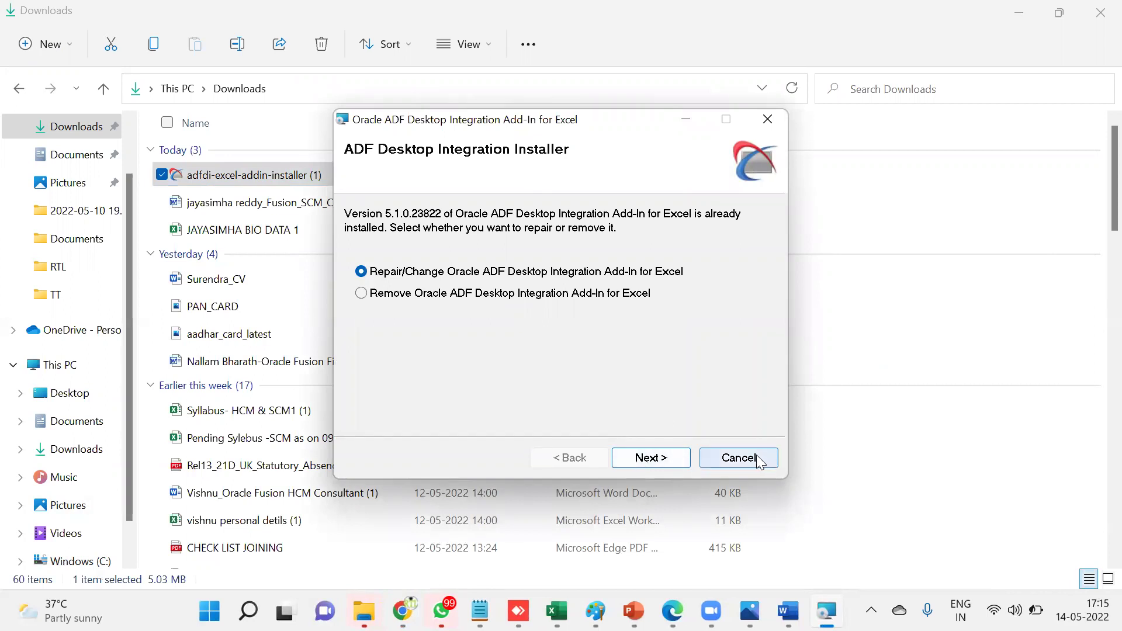
click(725, 458)
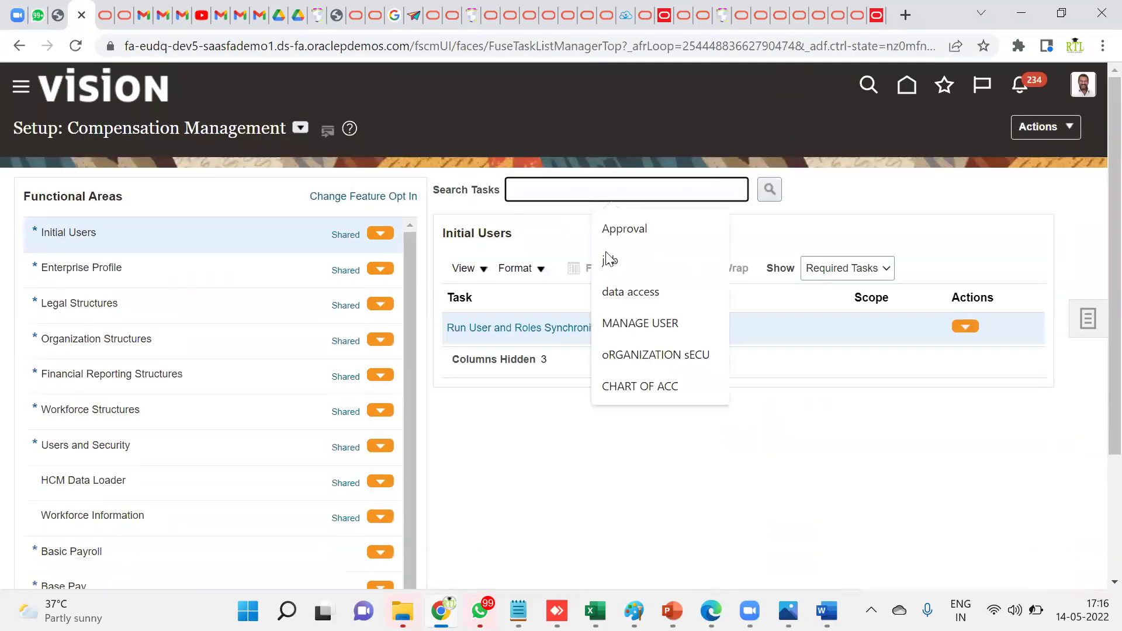
- Search the setup tasks for 'job' and open the Manage Job Families task
click(642, 256)
click(769, 196)
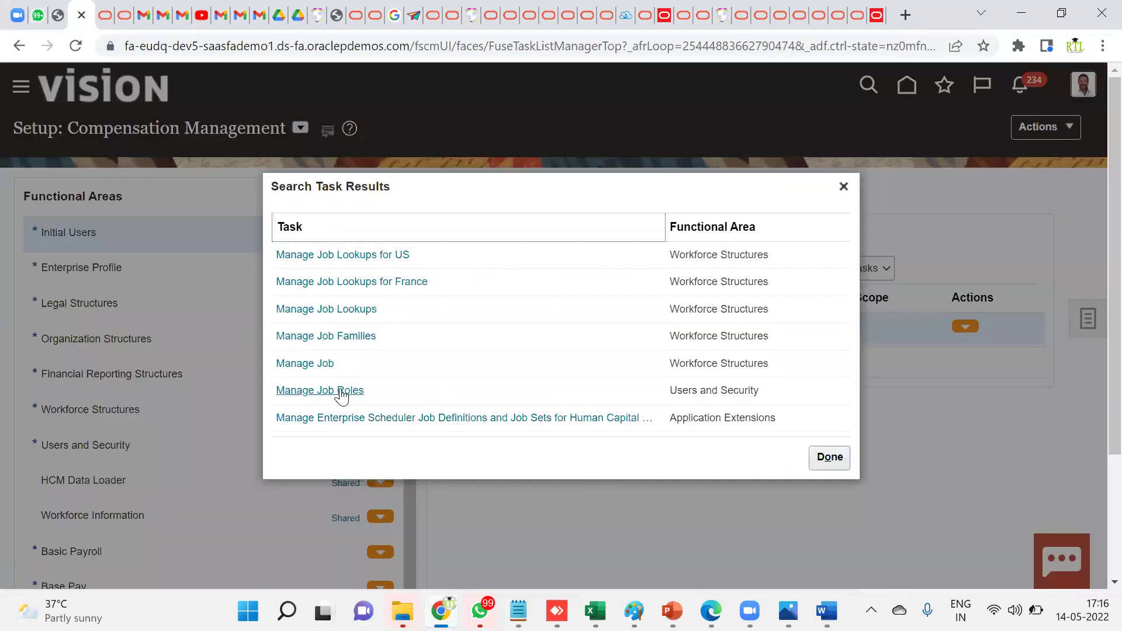
click(341, 338)
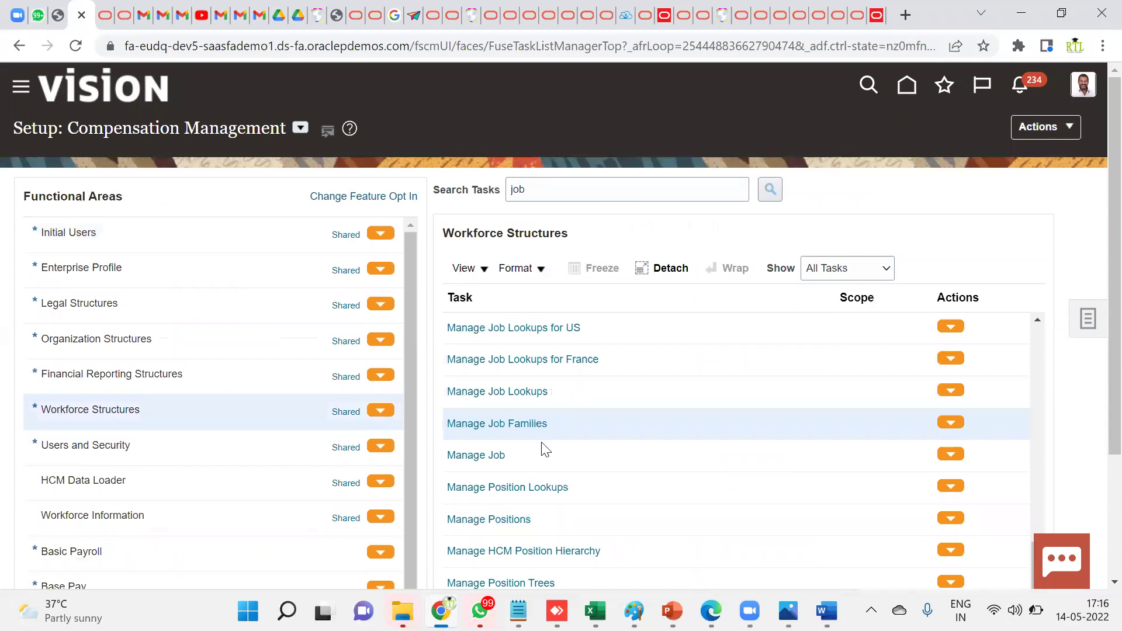
click(515, 424)
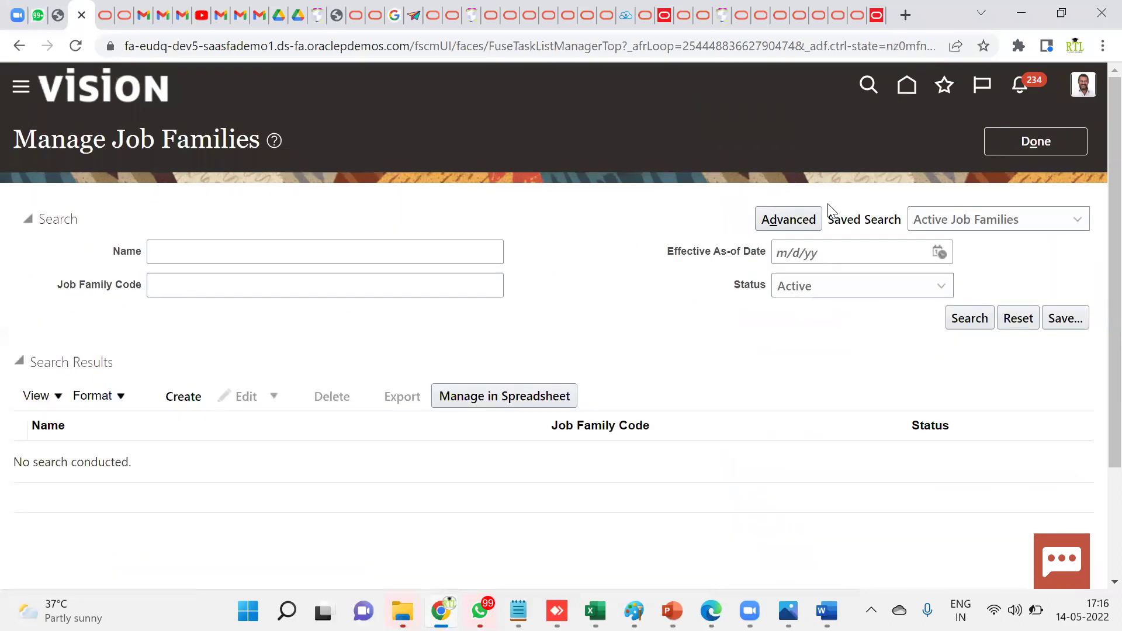
- Download the job families spreadsheet loader, open it, then close Excel
click(482, 399)
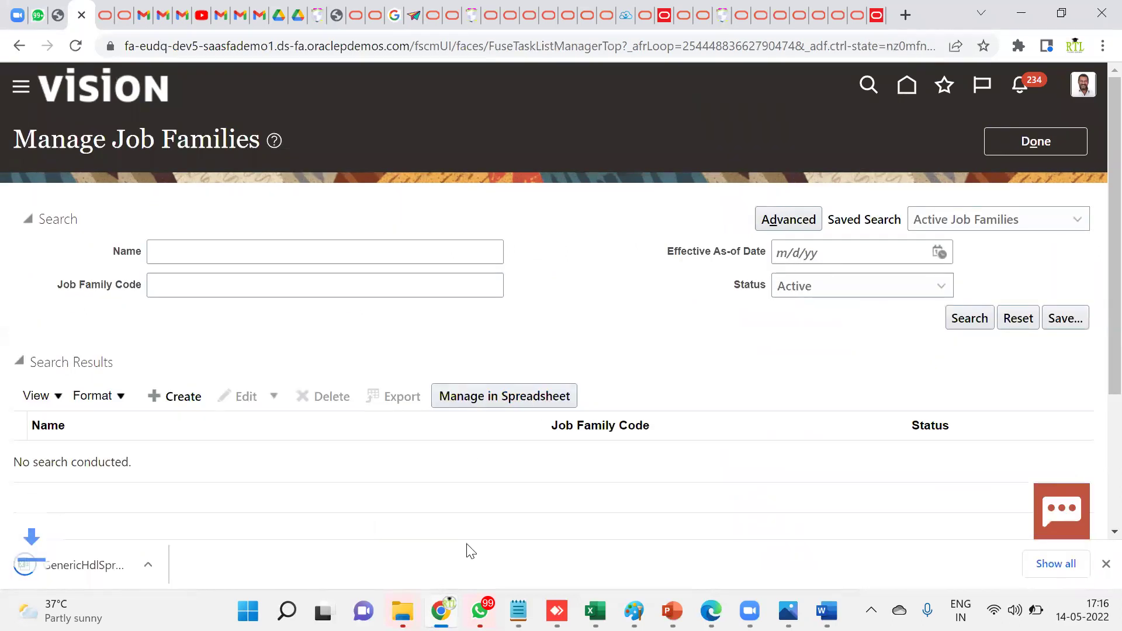
click(115, 566)
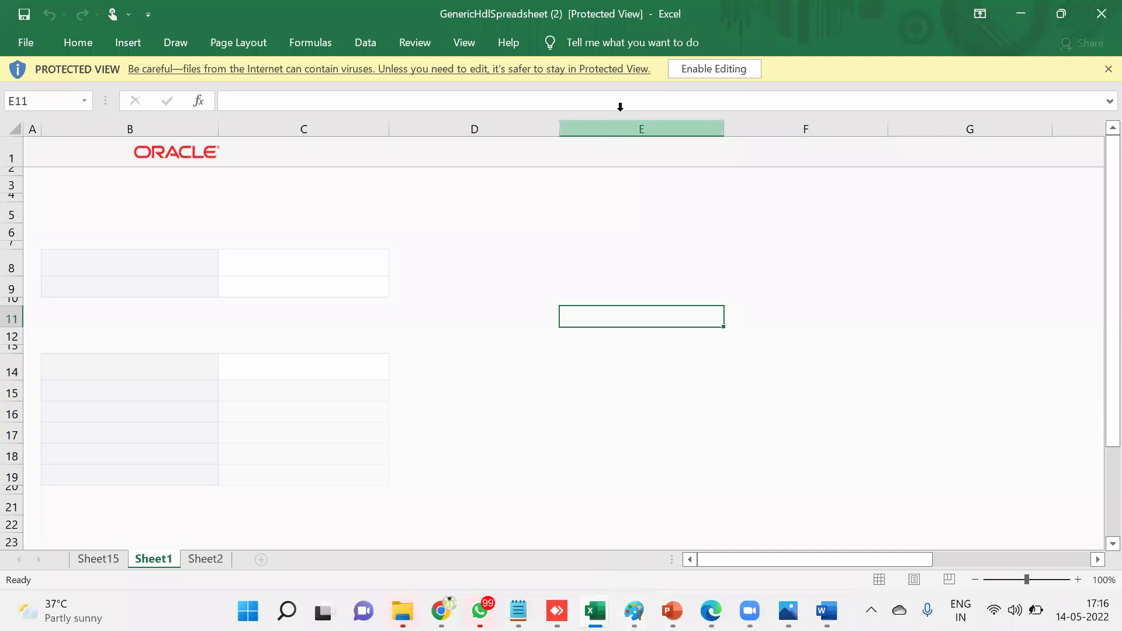
click(721, 69)
click(211, 550)
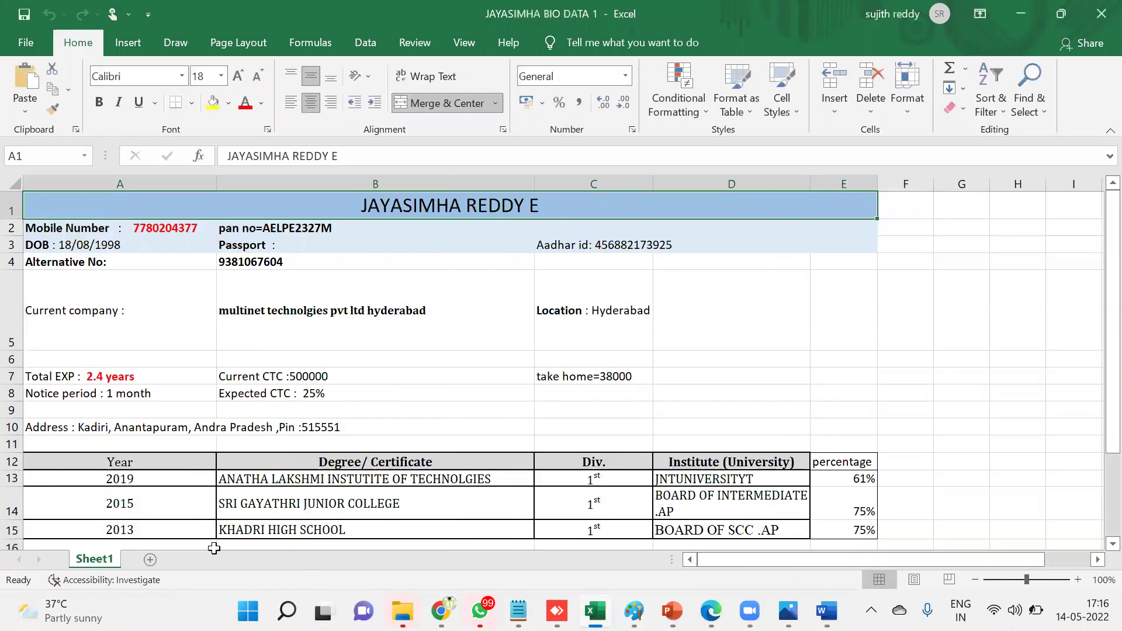
click(1099, 18)
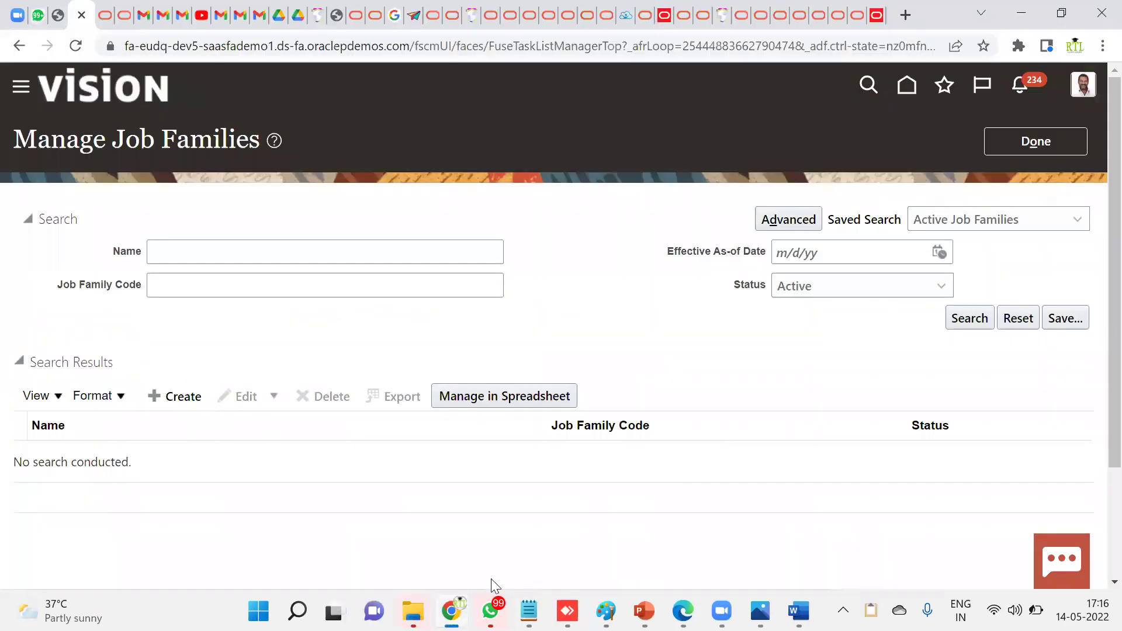
- Open GenericHdlSpreadsheet (2) from the Downloads folder
mouse_move(414, 609)
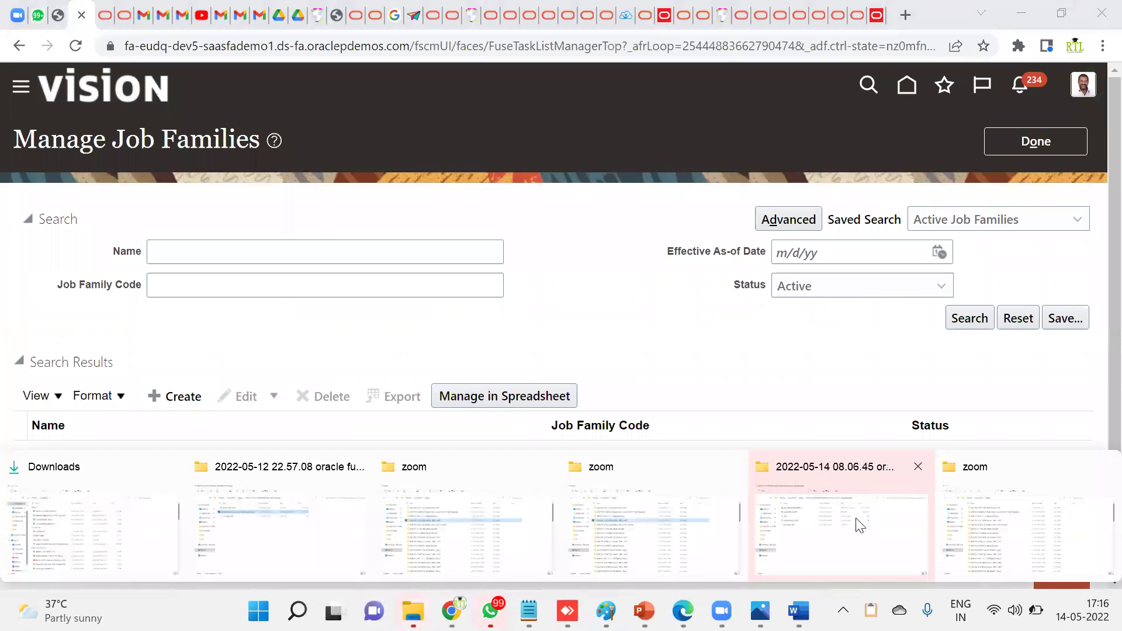
click(817, 502)
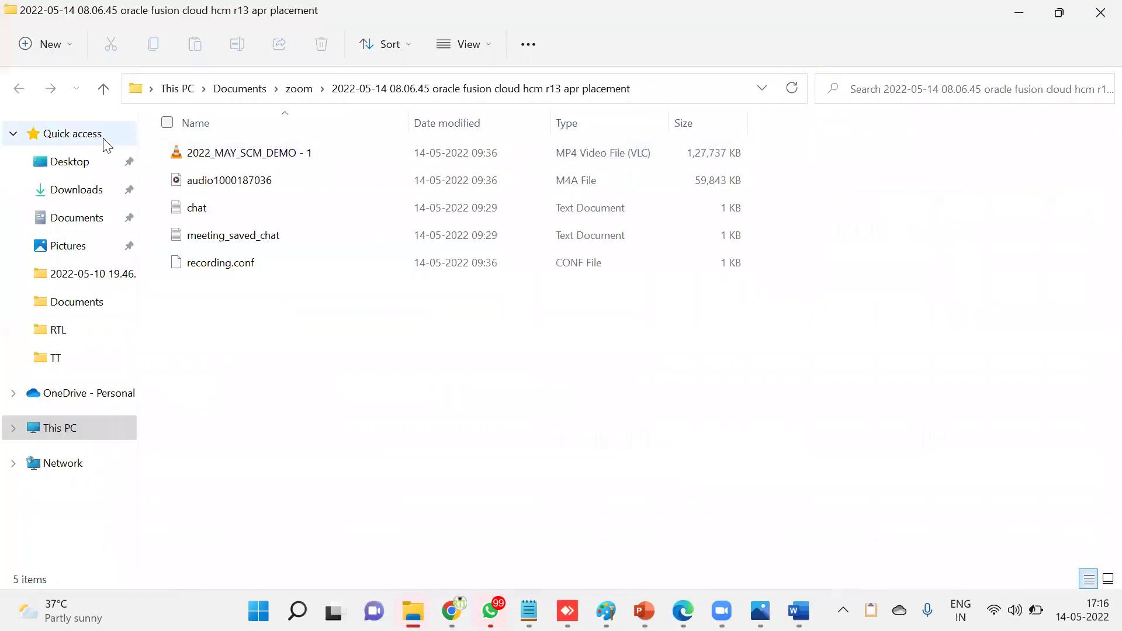
click(78, 220)
click(87, 190)
click(179, 178)
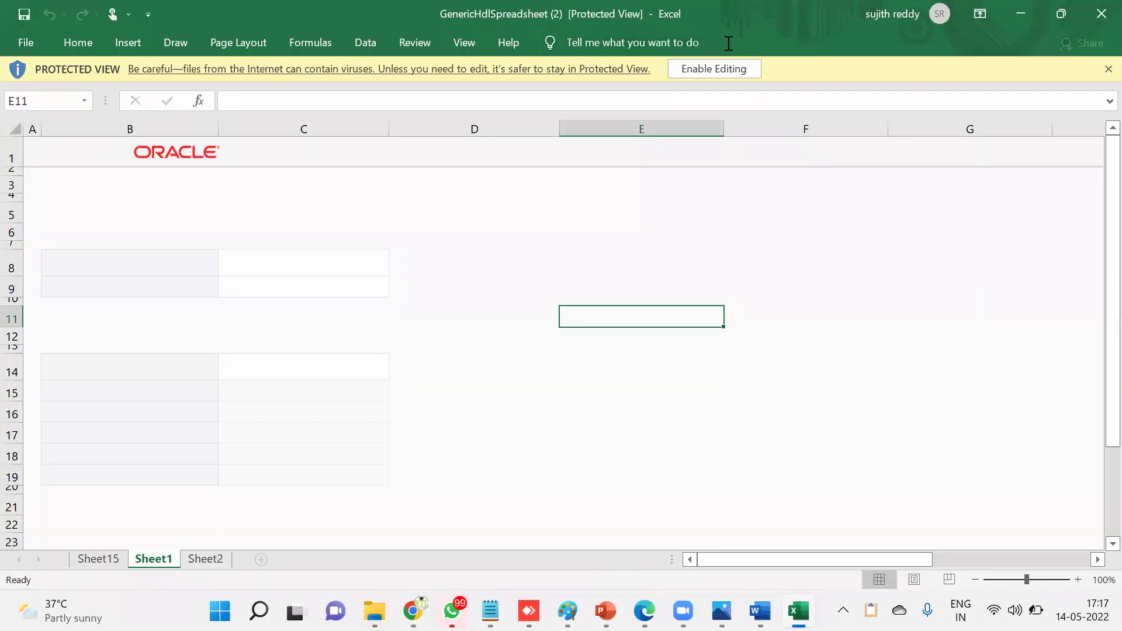
- Enable editing, accept the Oracle connection, and enter the login username
click(716, 72)
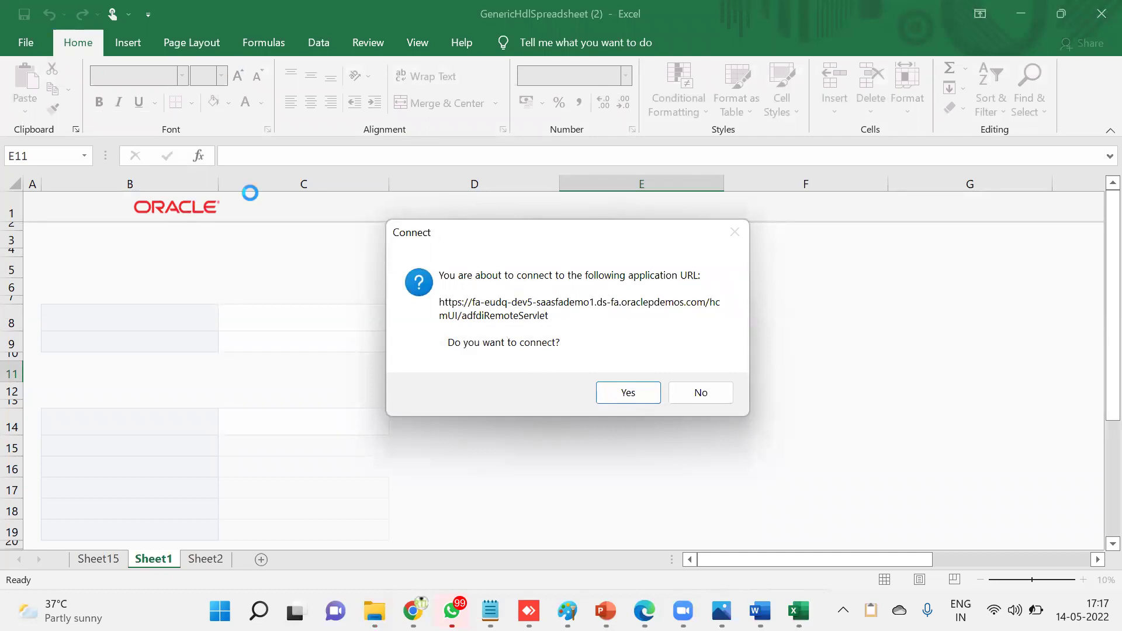
click(630, 393)
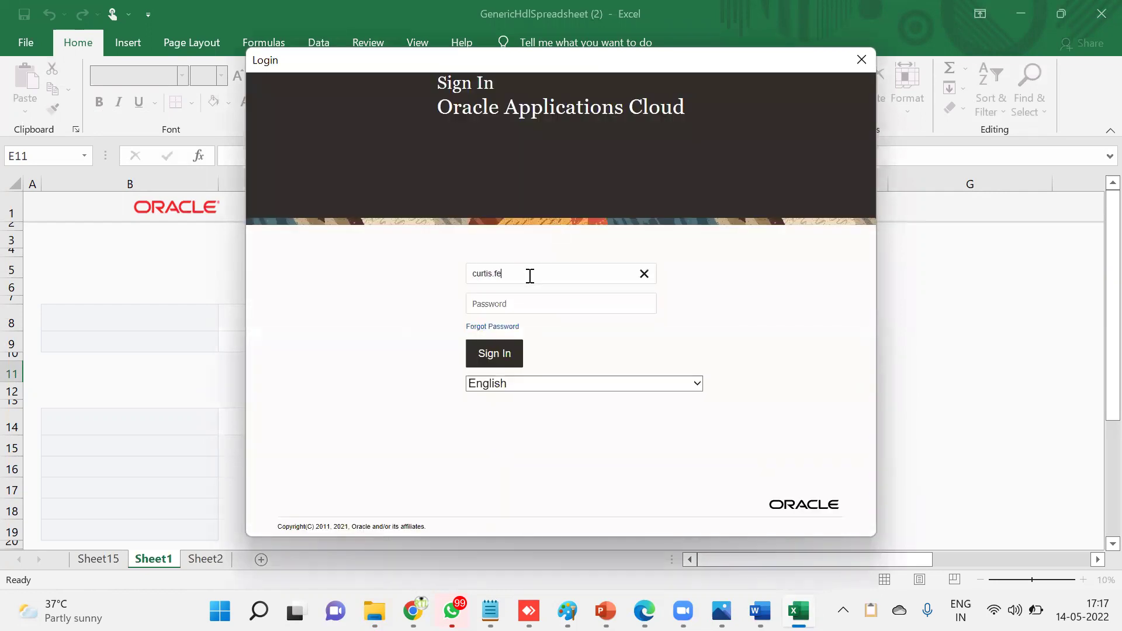
text(ty)
key(Tab)
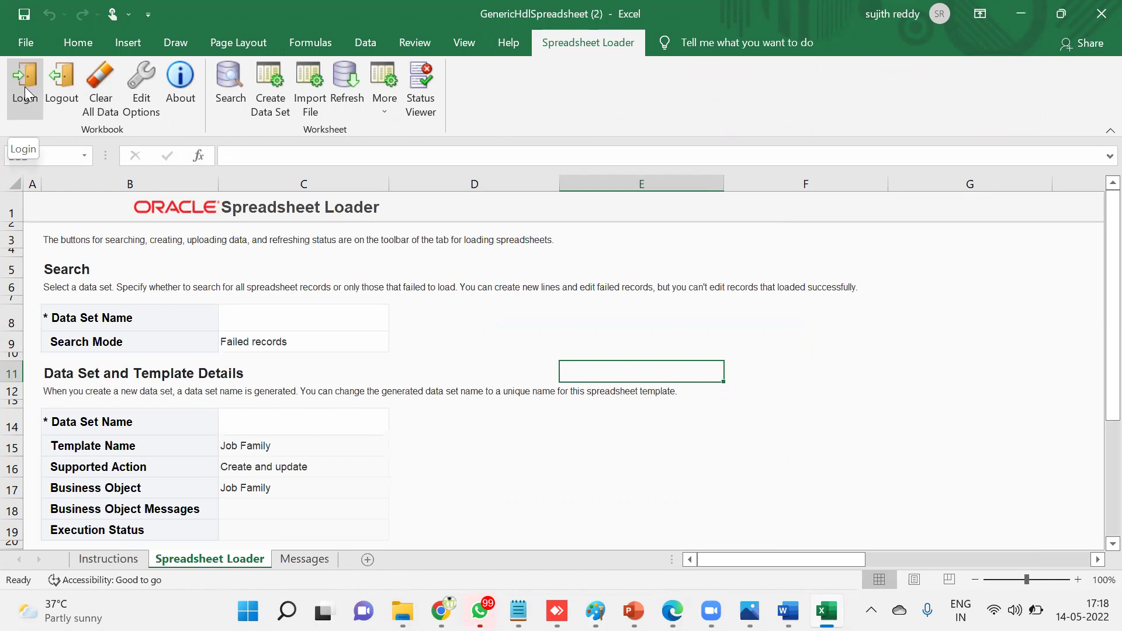
click(25, 94)
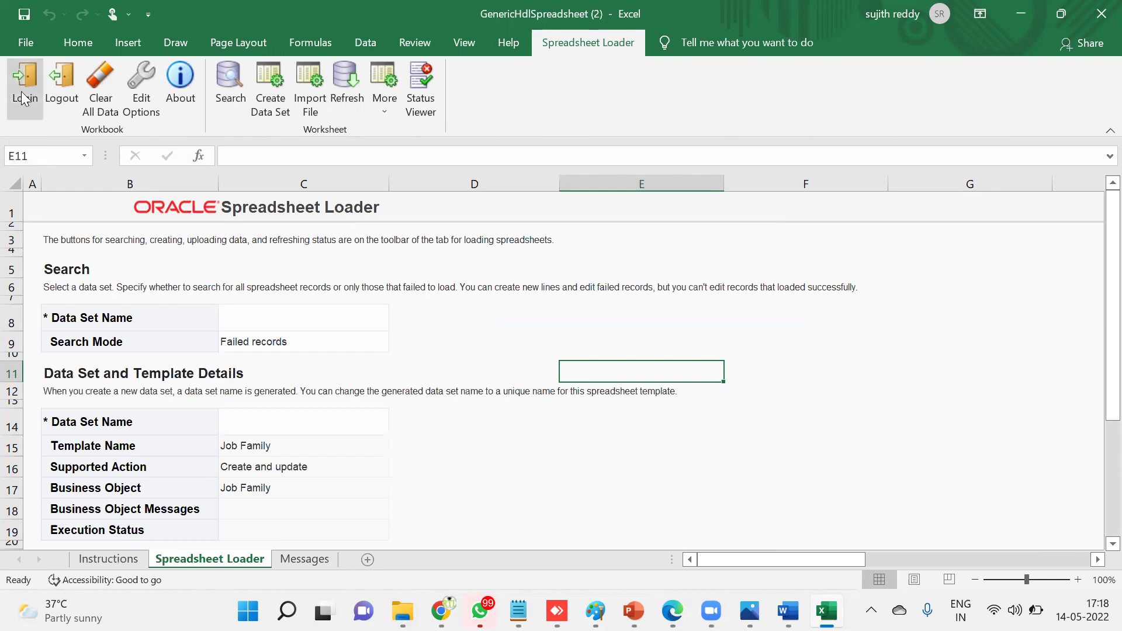
click(270, 84)
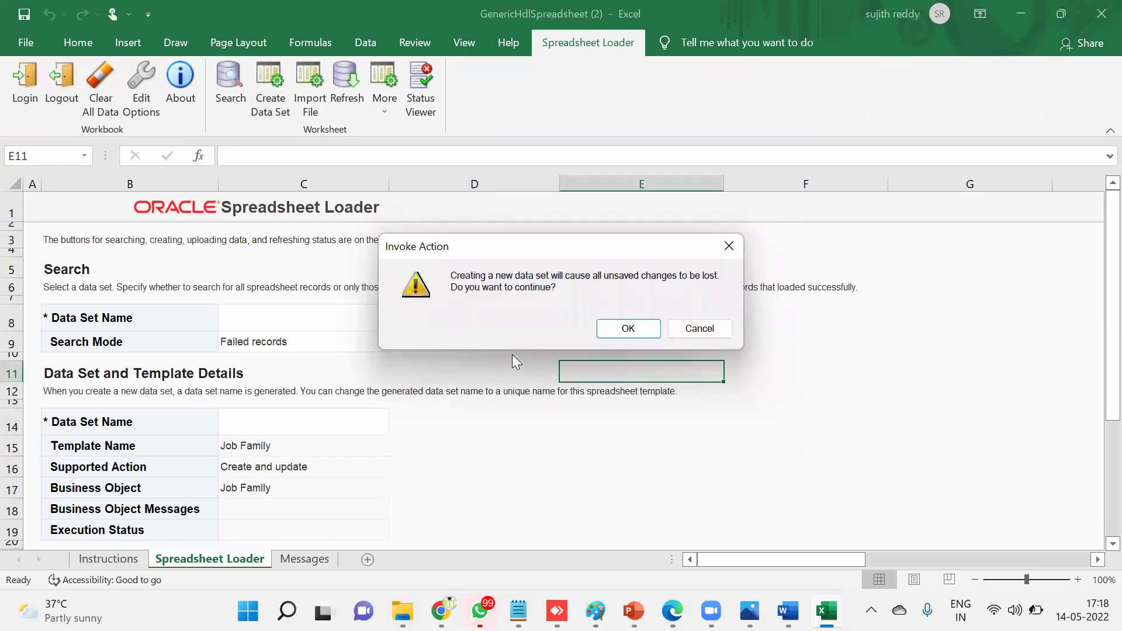
click(644, 328)
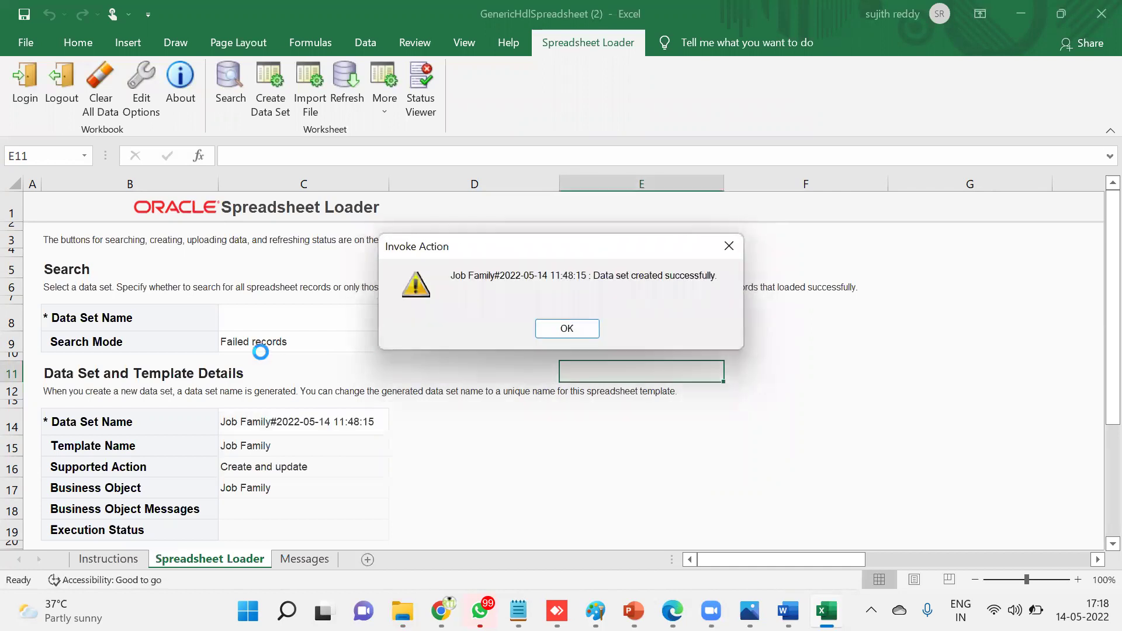
- Enter 10-JAN-1999 as the new row's Effective Start Date
click(571, 328)
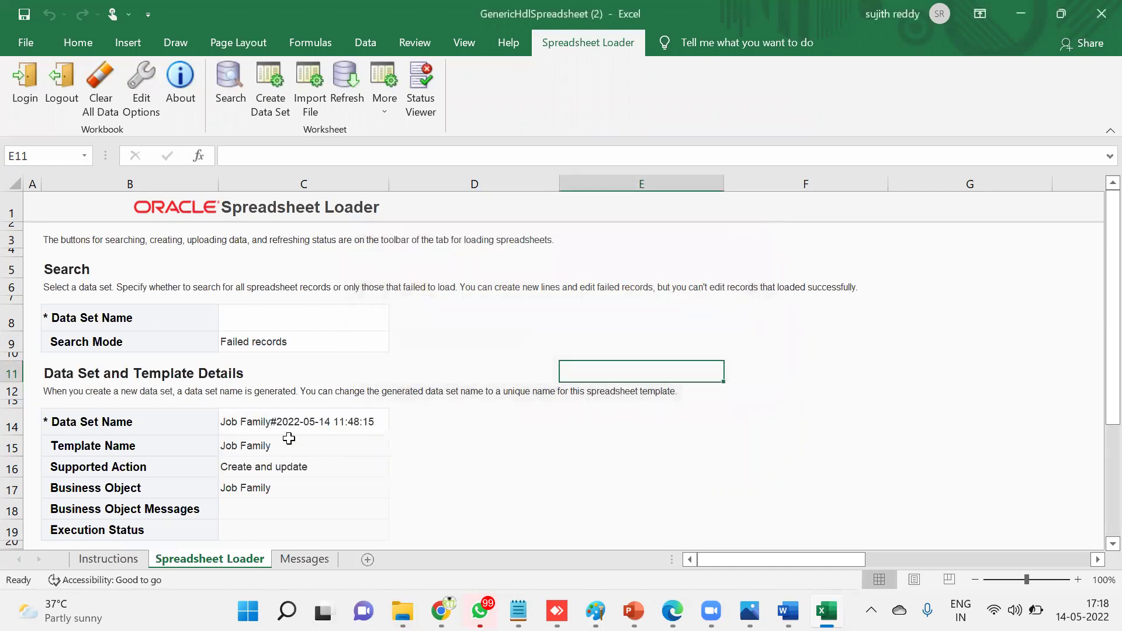
click(268, 418)
scroll(494, 421, down, 2)
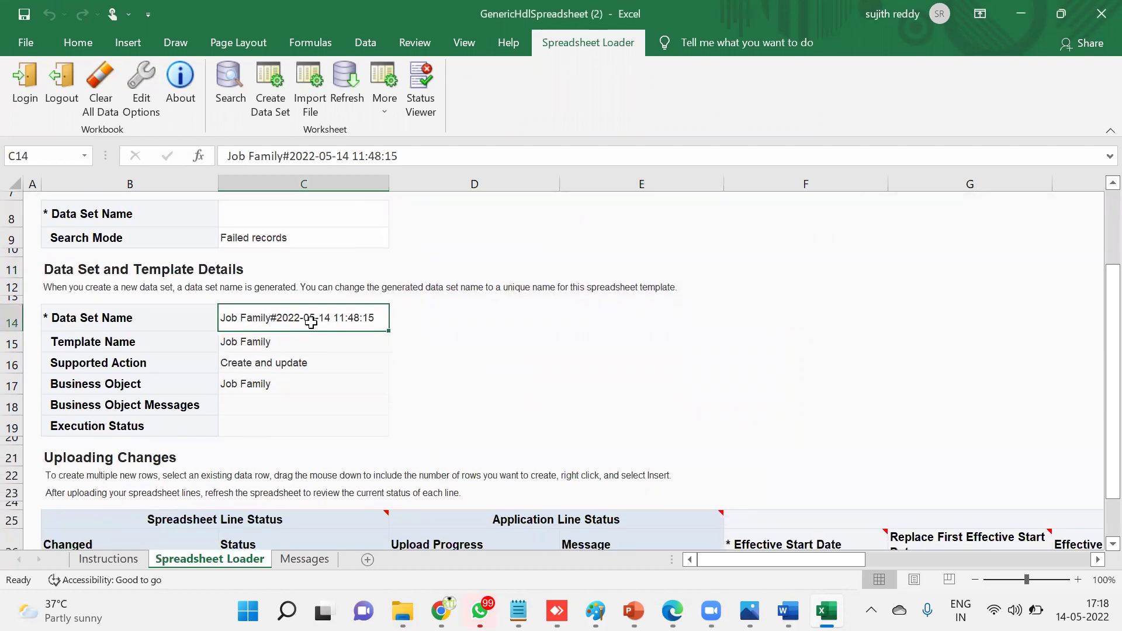
scroll(409, 445, down, 2)
click(789, 467)
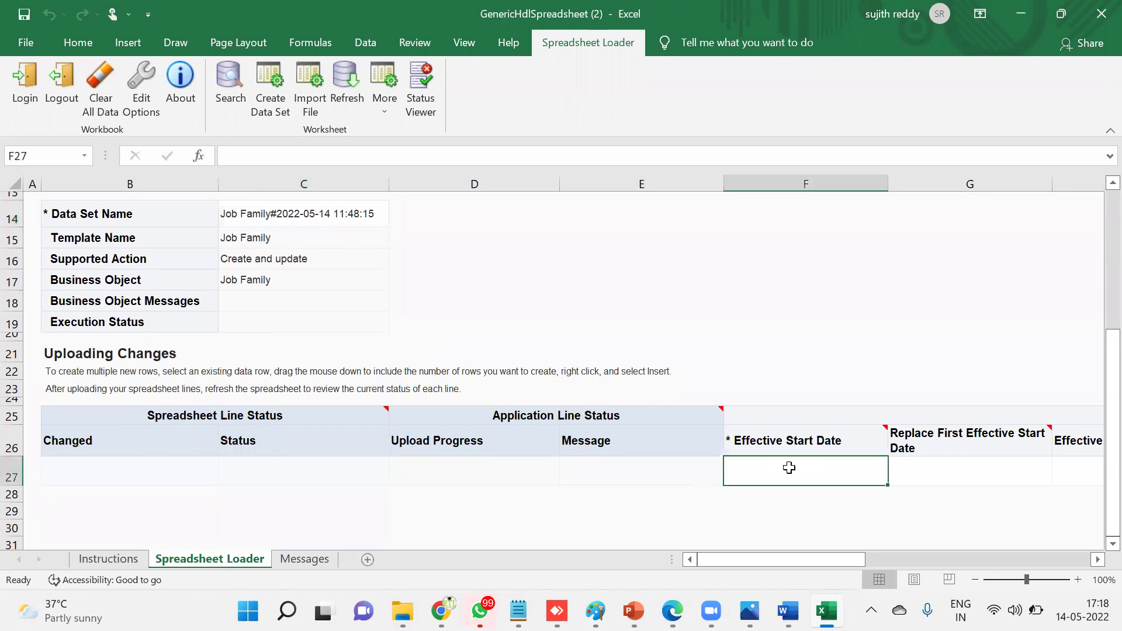
text(10-JAN)
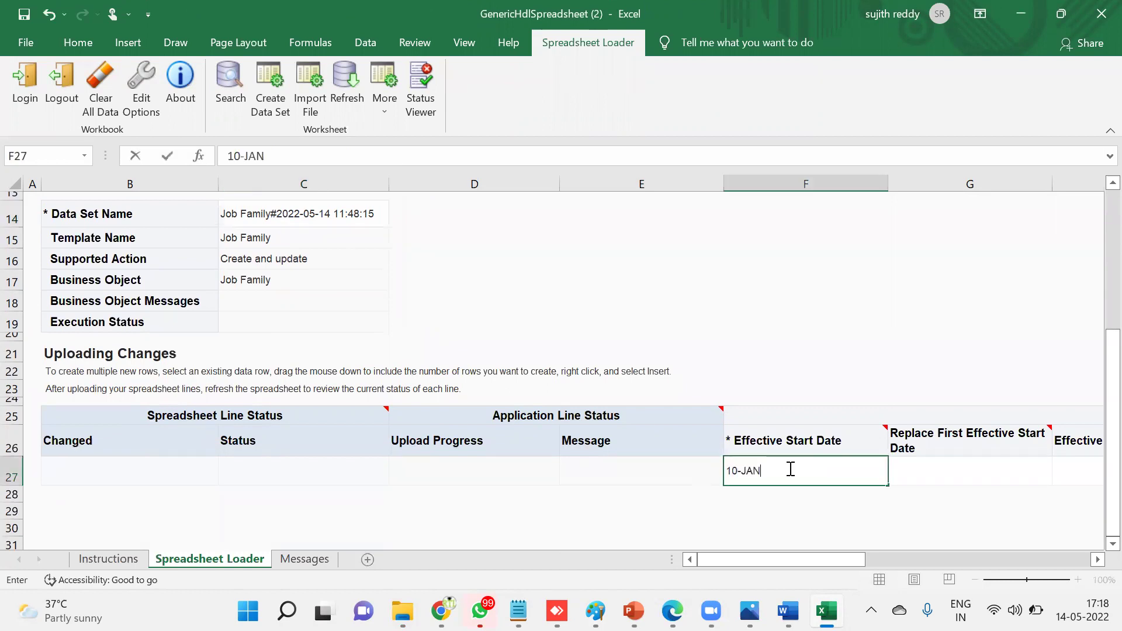
text(-1999)
key(Tab)
key(Tab)
key(Tab)
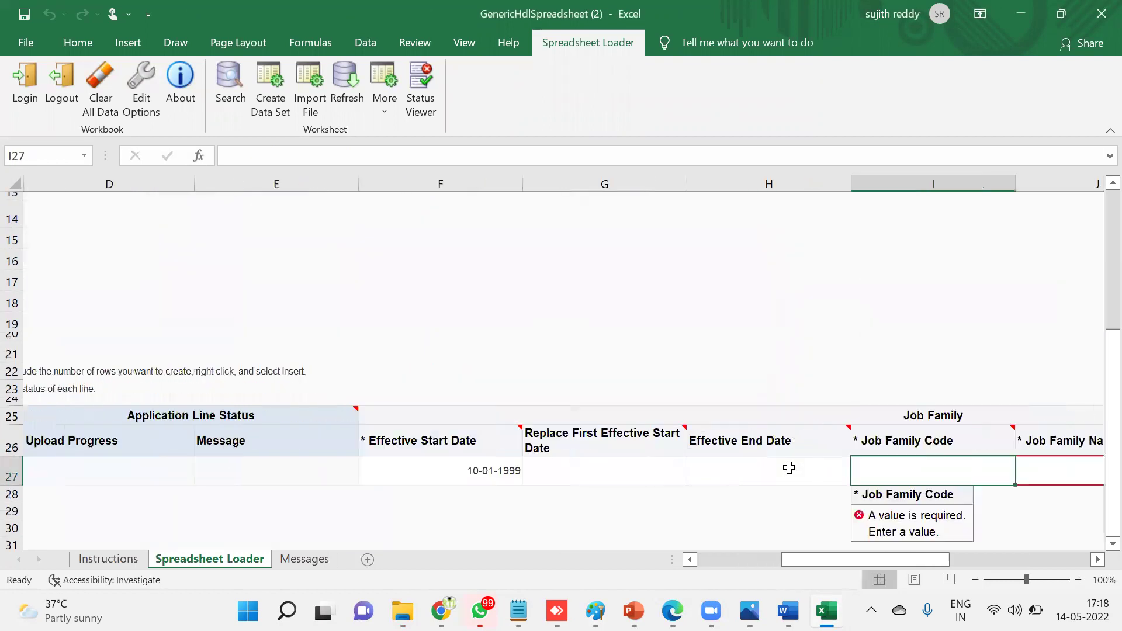
- Set the Job Family Code and Name to TCS Clerk Family and status to Active
text(TCS Clerk Family)
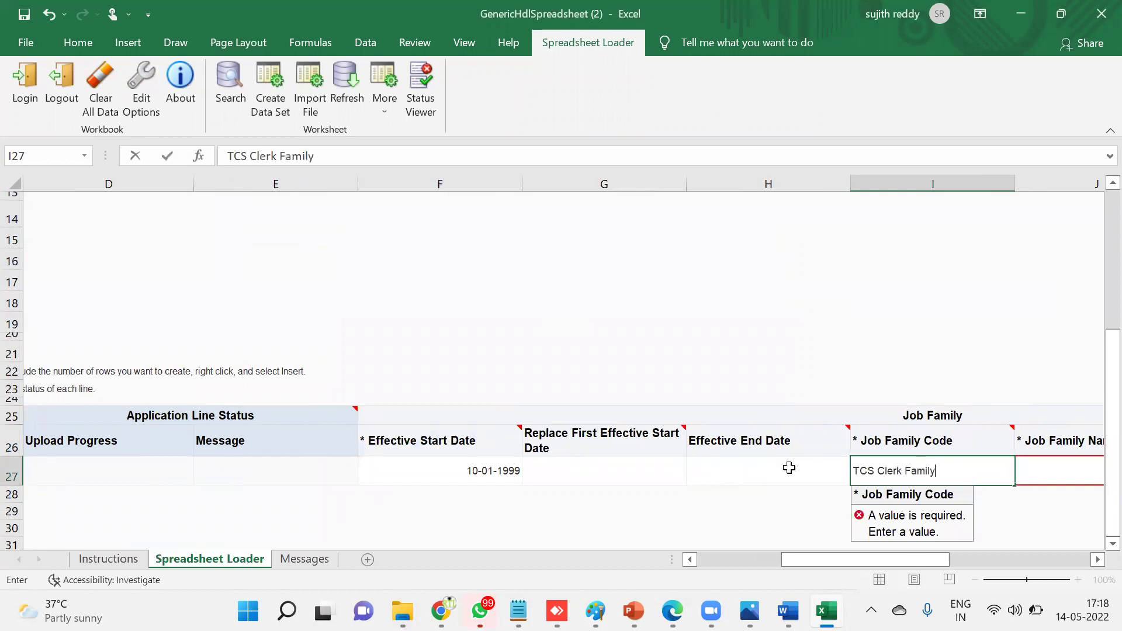
key(Tab)
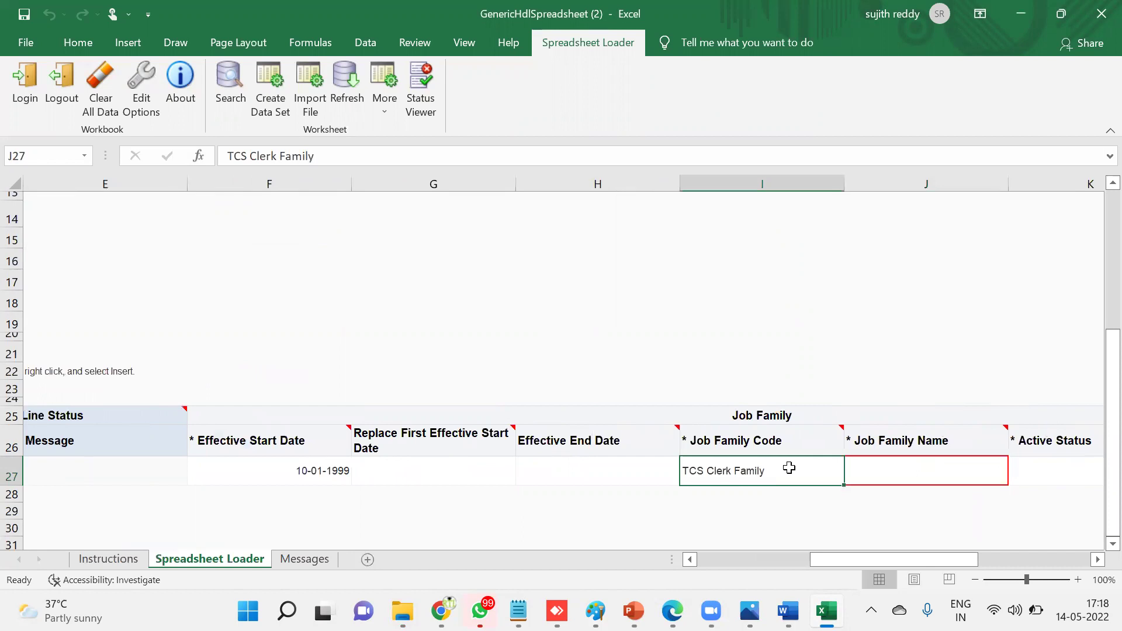
key(ctrl+c)
key(Tab)
key(Return)
key(Tab)
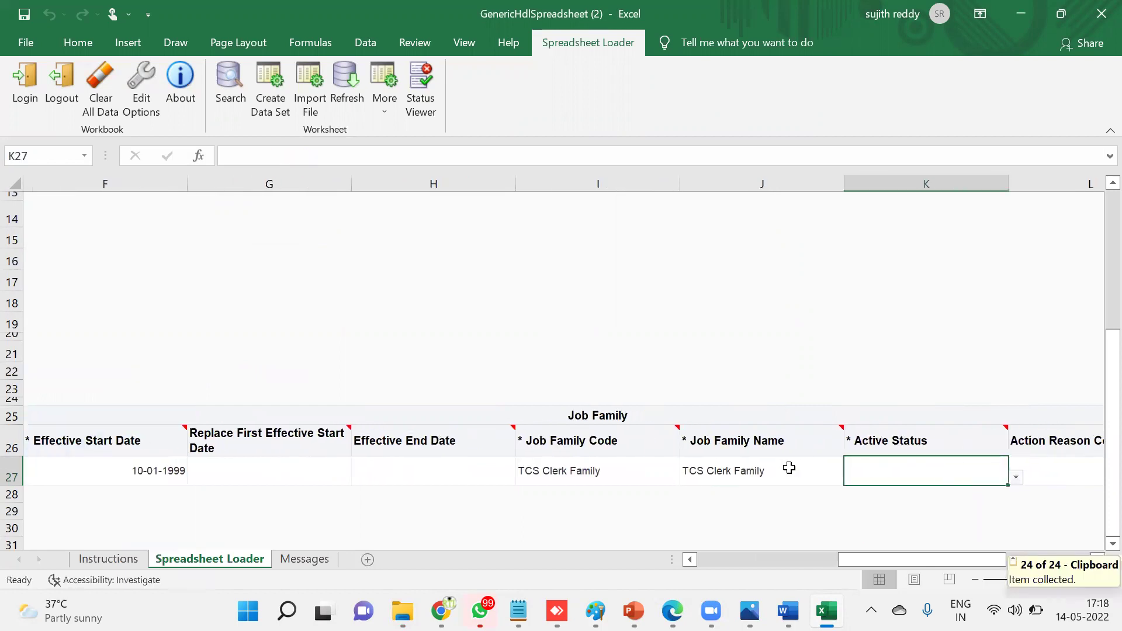
click(1017, 478)
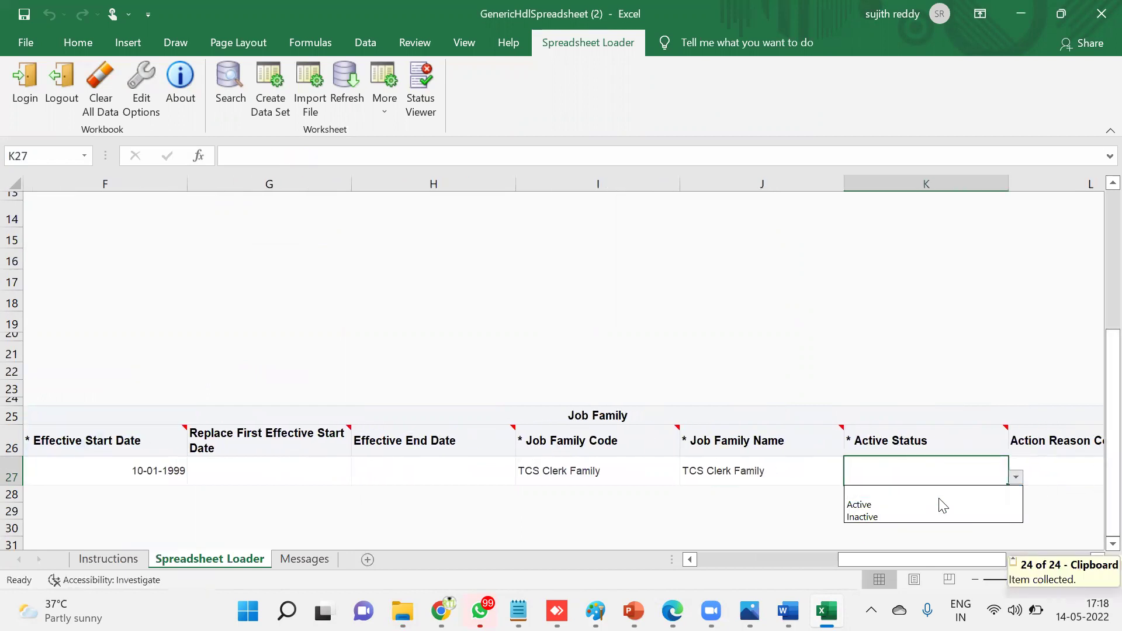
click(929, 476)
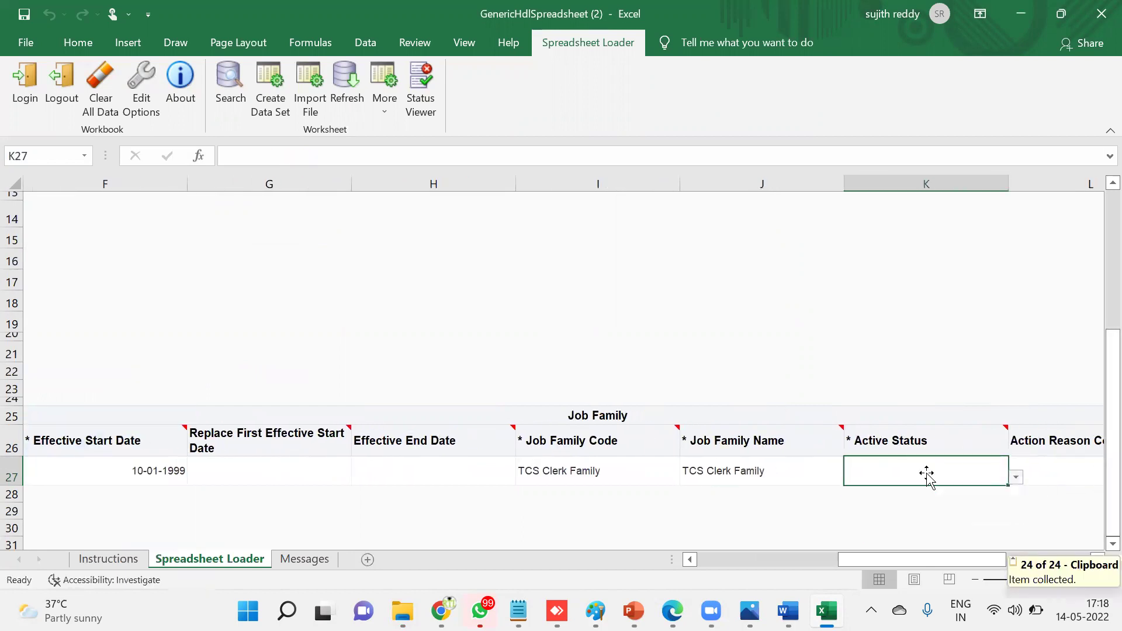
- Upload the job family row via More > Upload and acknowledge the success message
click(378, 112)
click(433, 156)
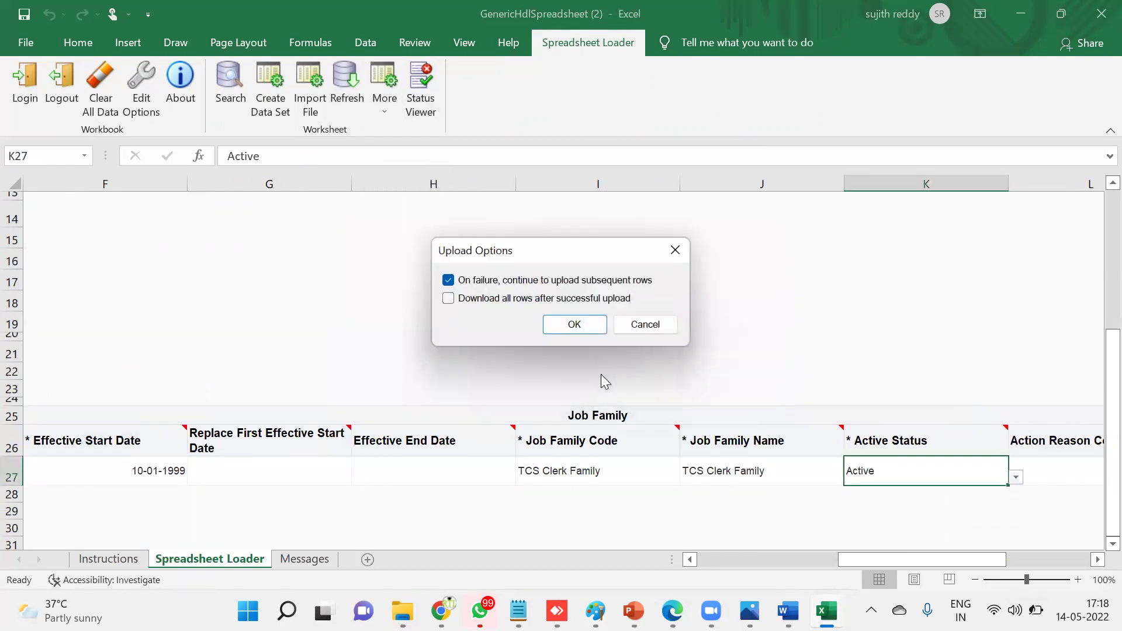
click(575, 325)
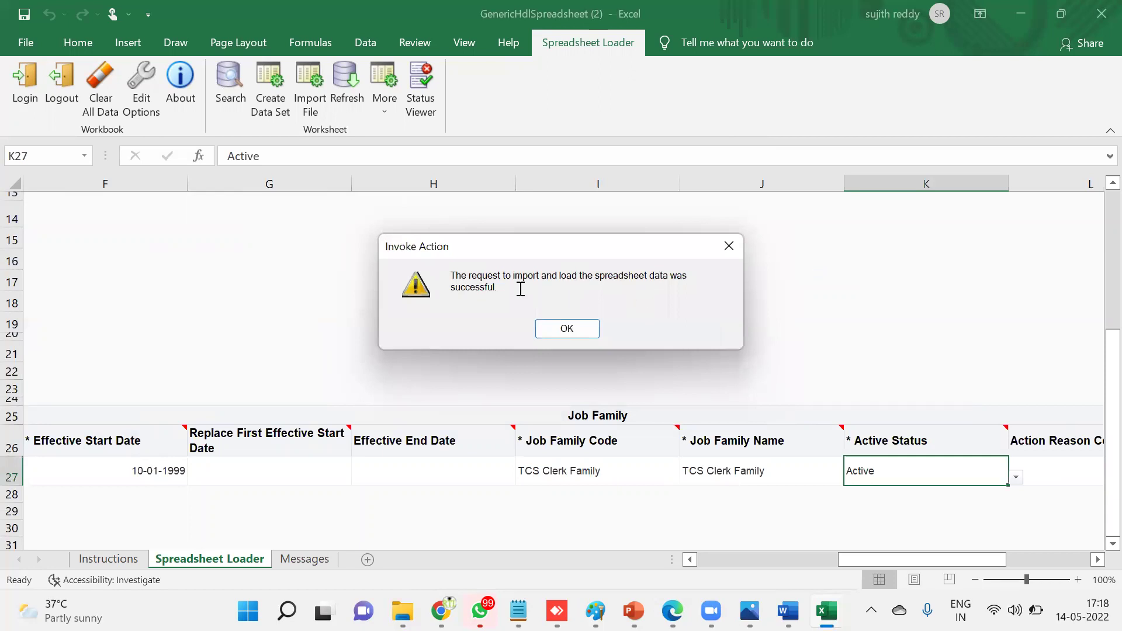
click(558, 331)
mouse_move(480, 611)
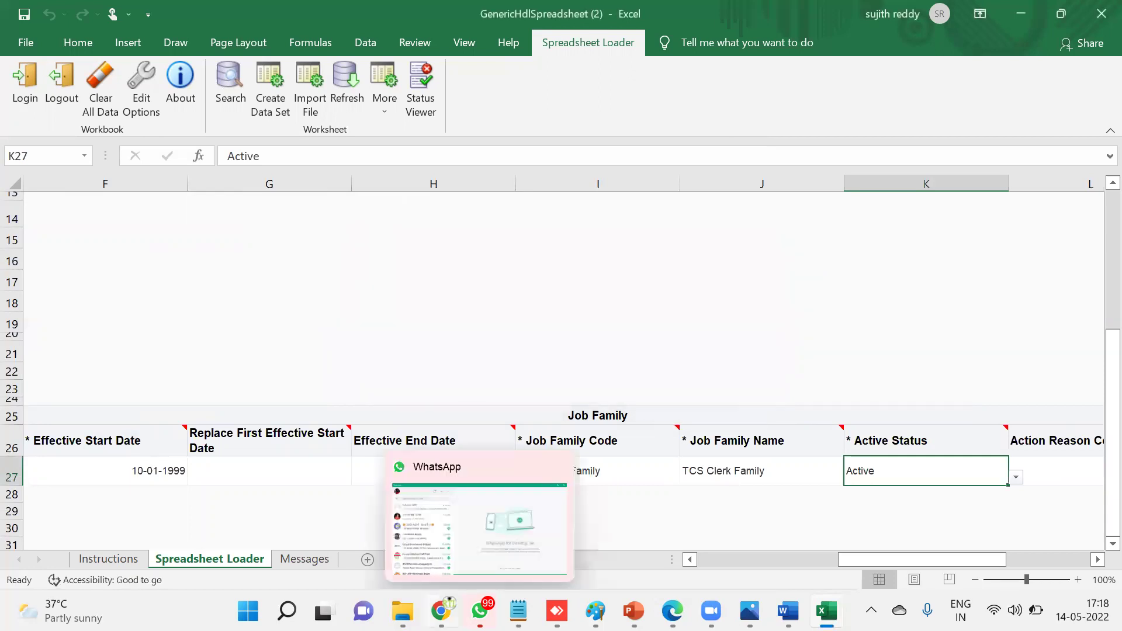
- Return to the full-screen browser and go to My Client Groups > Data Exchange
key(alt+Tab)
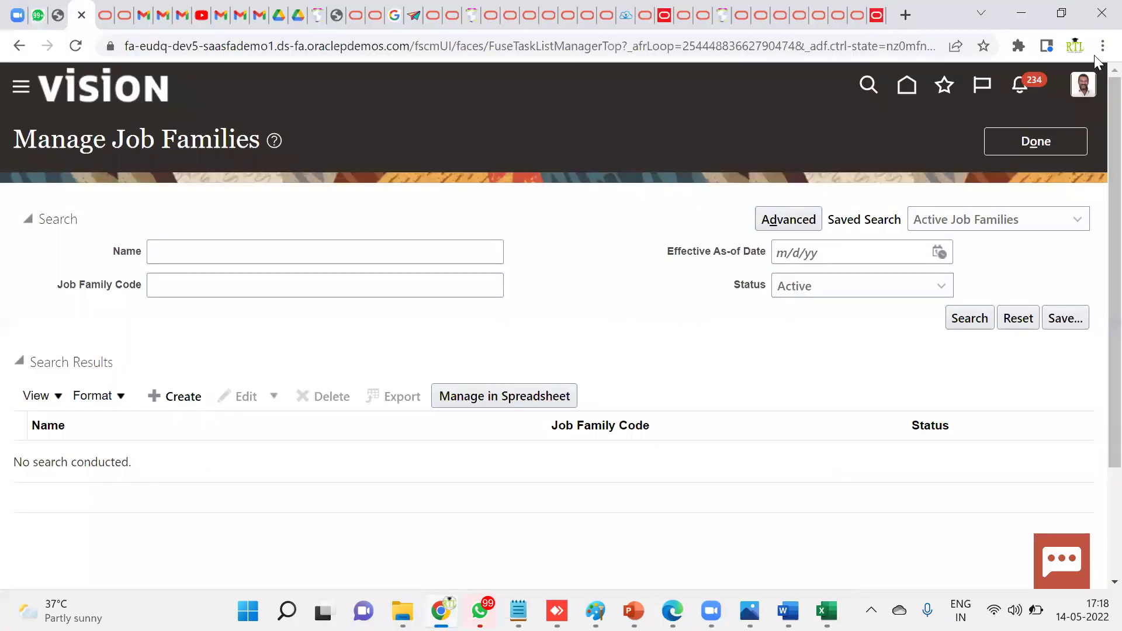
click(1103, 46)
click(1095, 213)
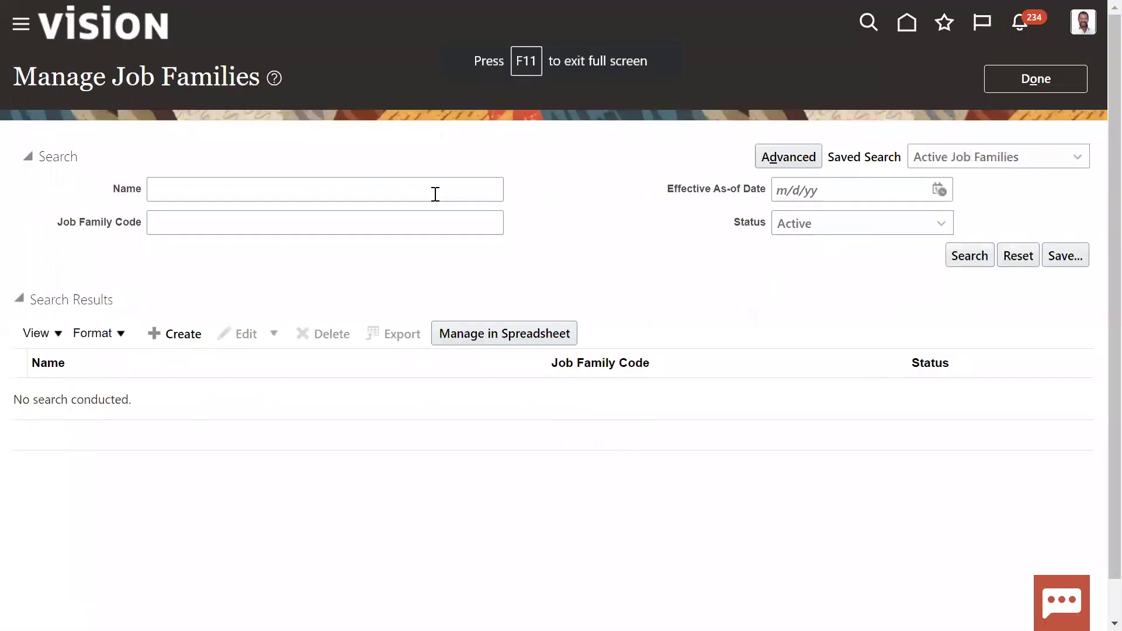
key(ctrl+alt+n)
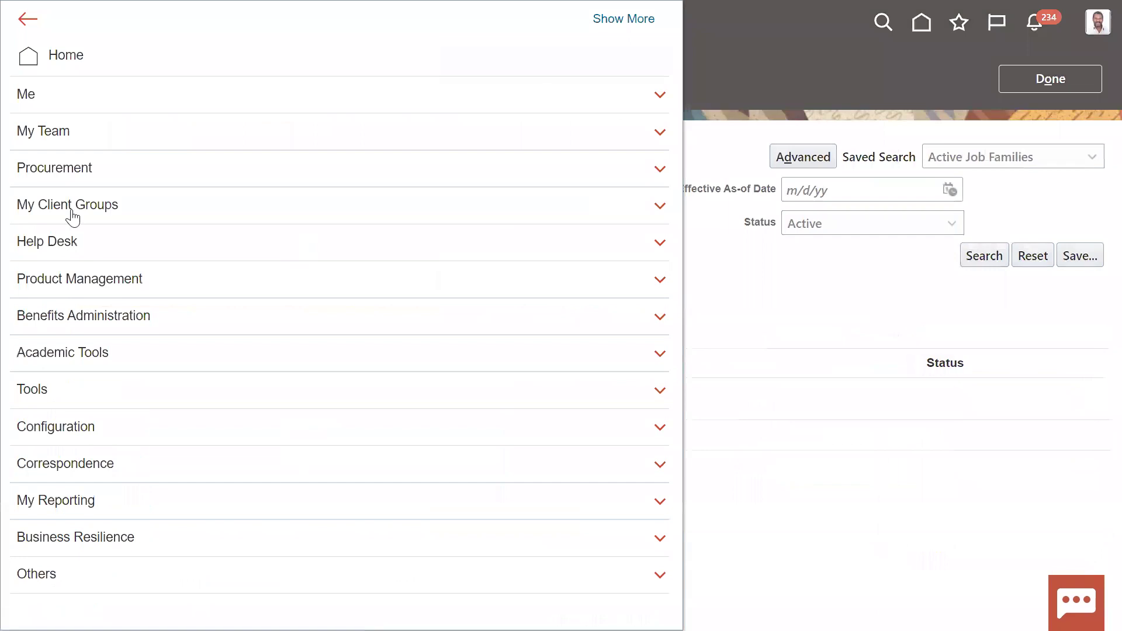
click(94, 208)
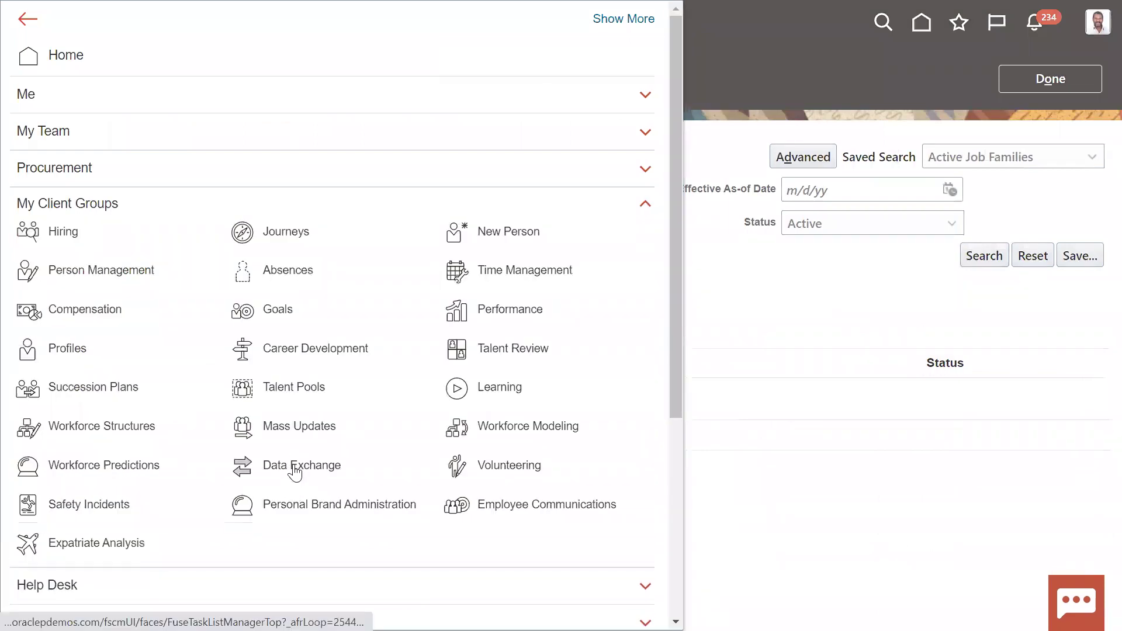
click(295, 467)
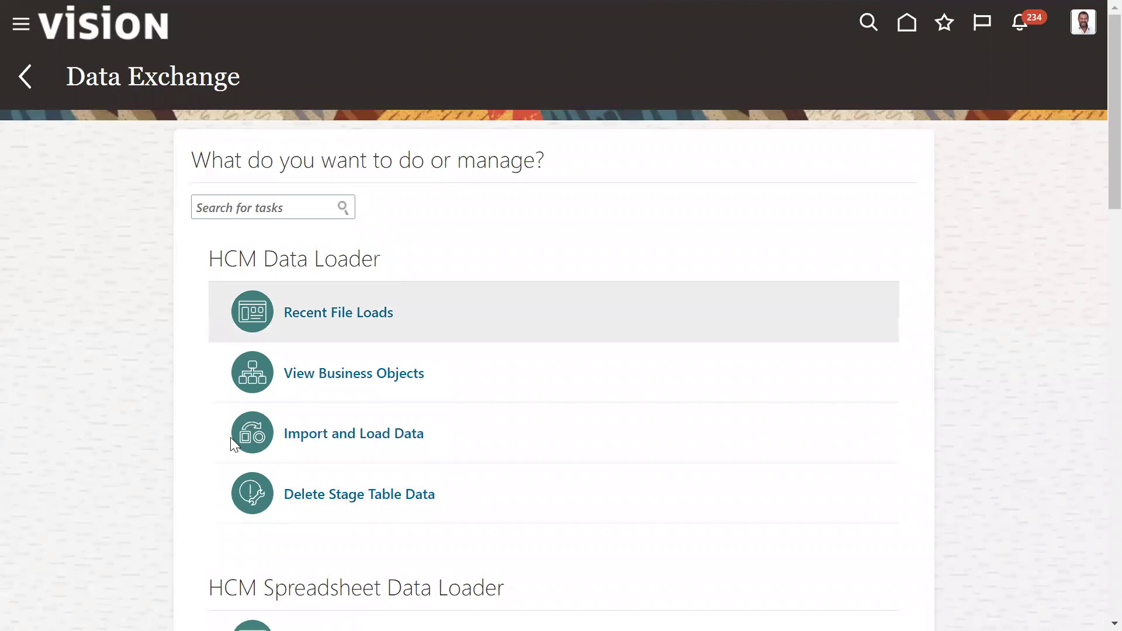
scroll(236, 409, down, 5)
drag(211, 236, 546, 243)
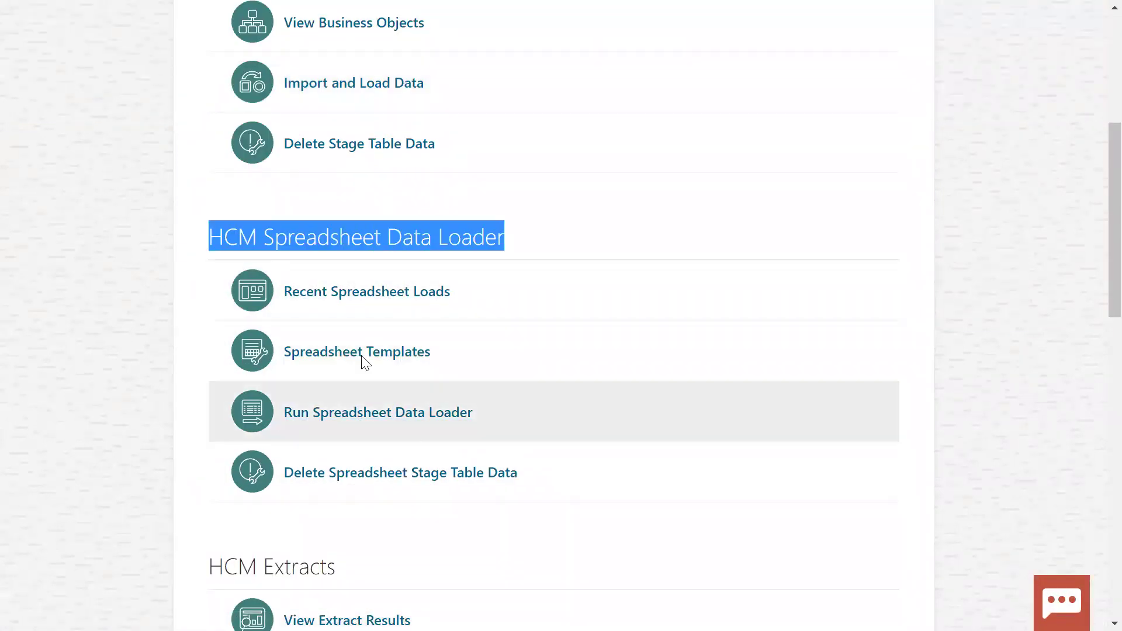
click(391, 294)
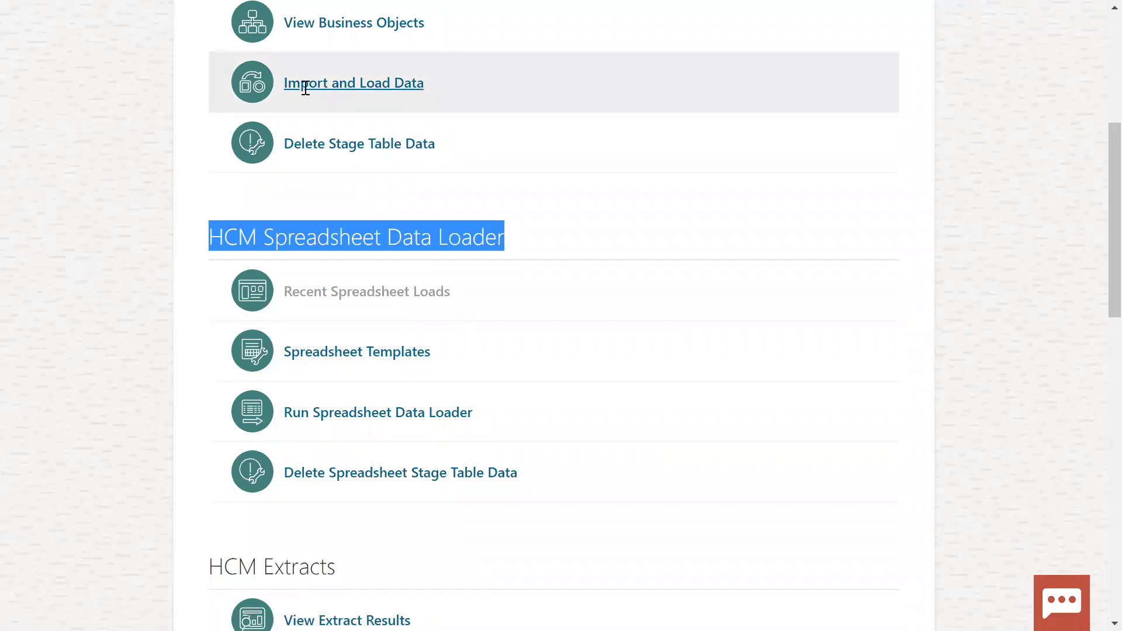
drag(256, 284, 477, 287)
drag(255, 349, 337, 347)
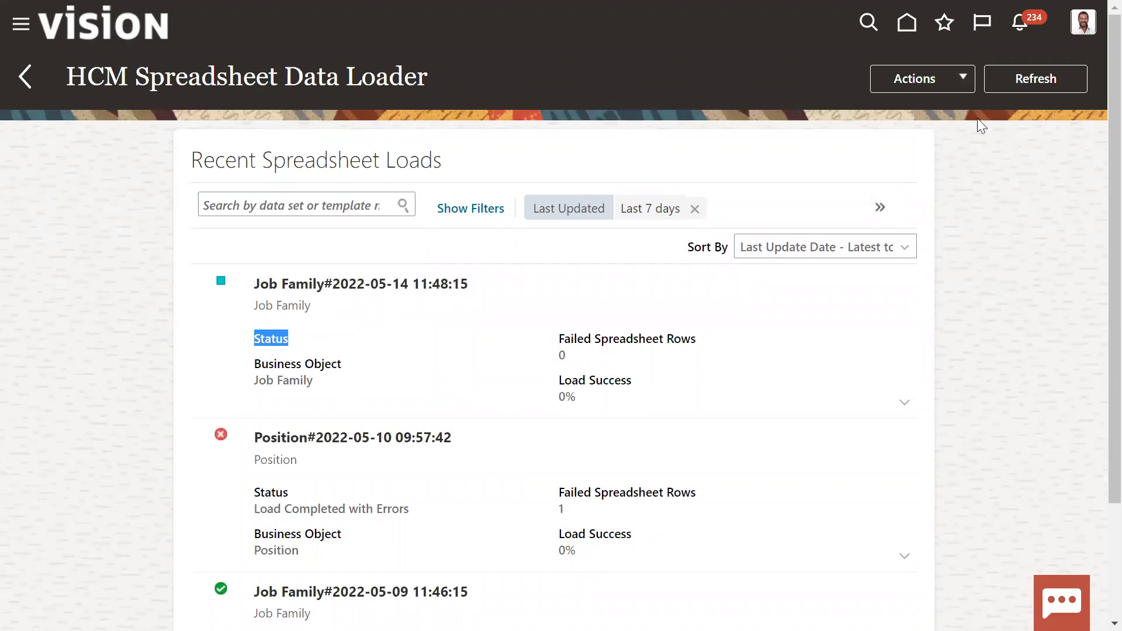
- Refresh the Recent Spreadsheet Loads list until the Job Family load reports Load Successful
click(1015, 78)
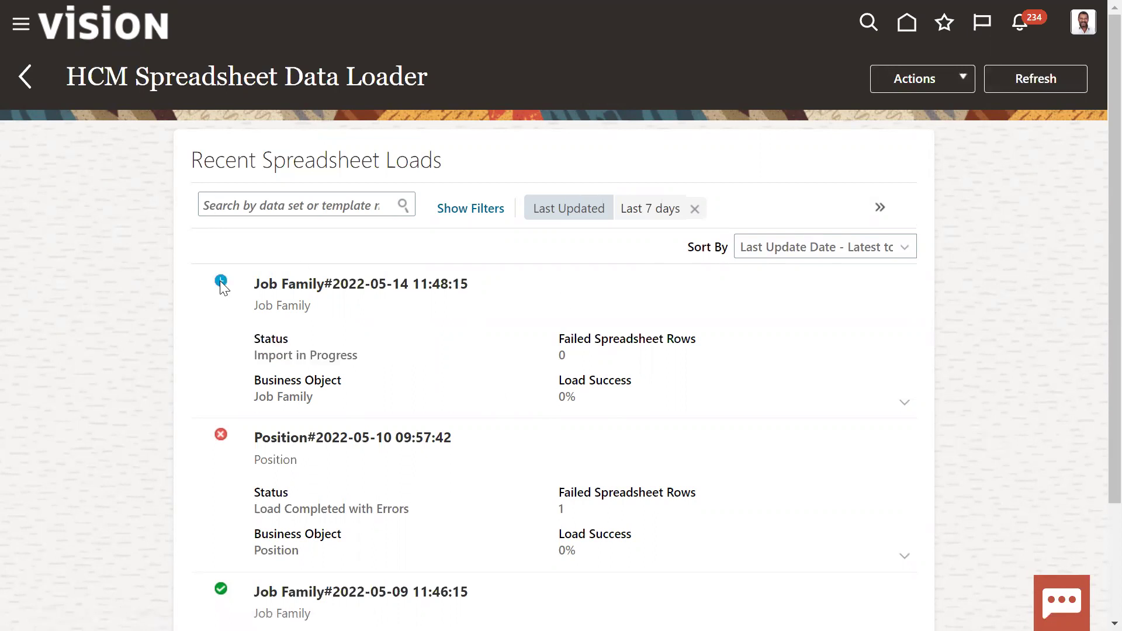
mouse_move(221, 286)
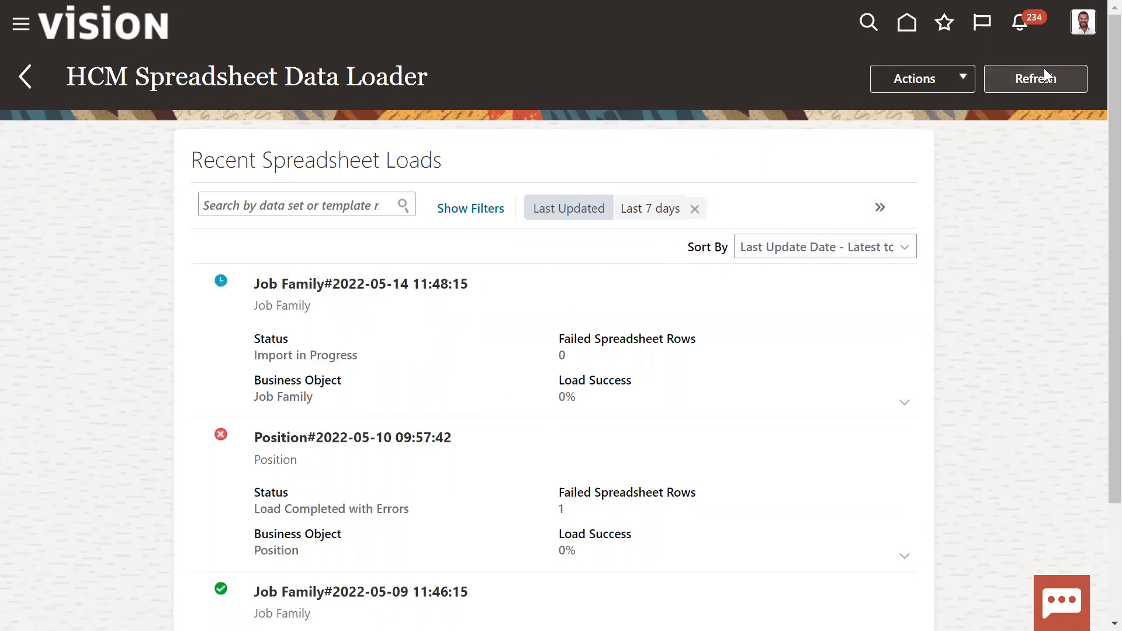
click(1015, 78)
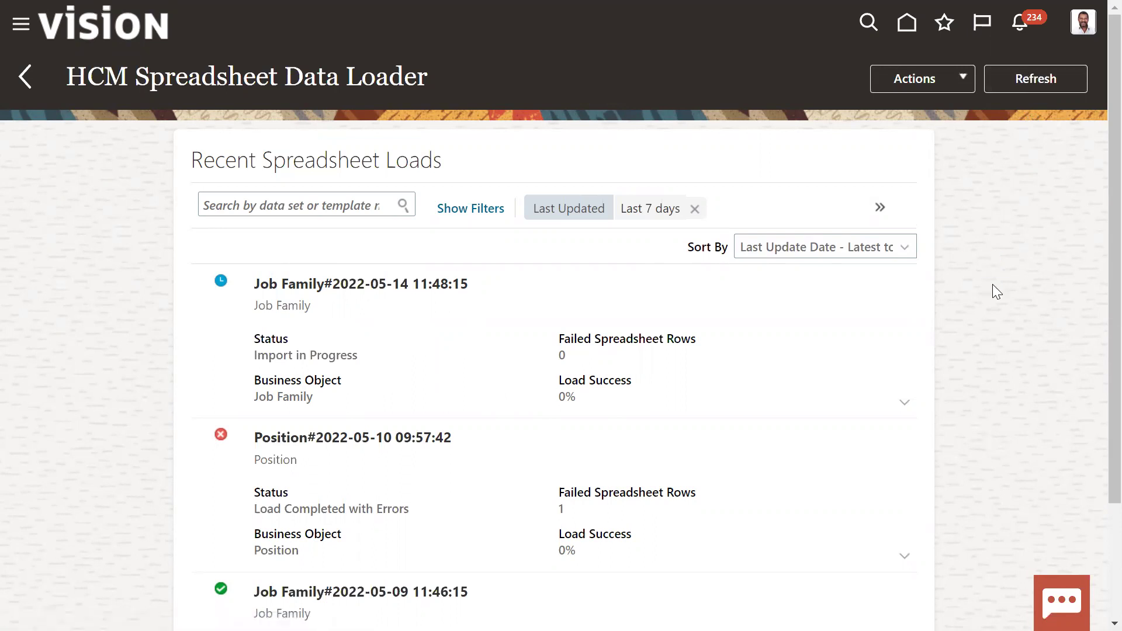
click(1015, 80)
click(1018, 84)
click(1022, 85)
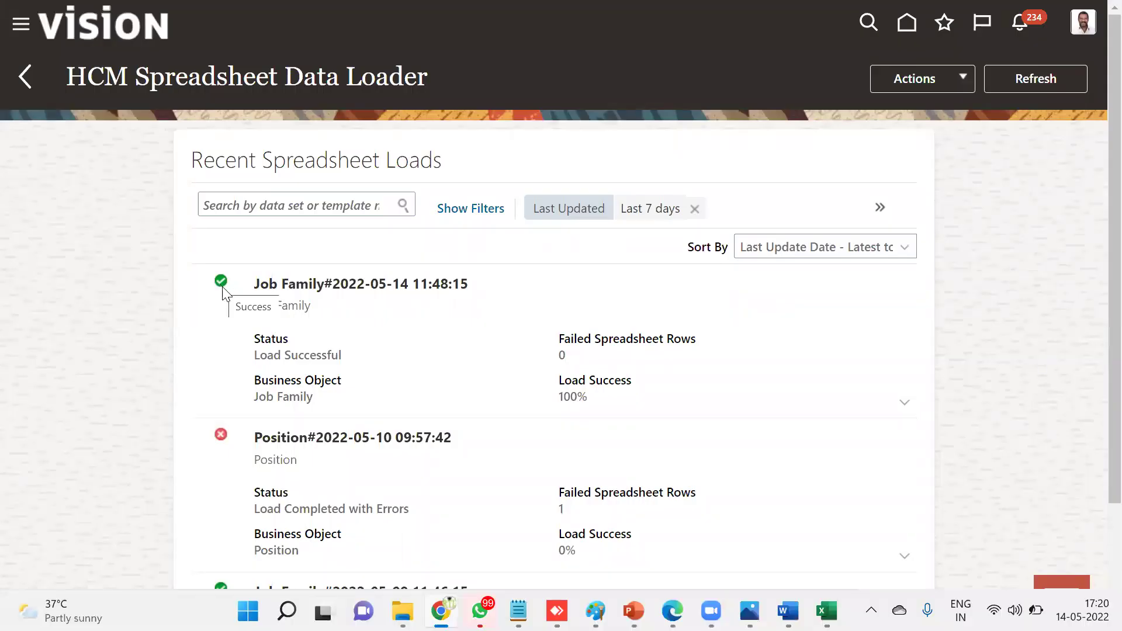
- Highlight the load's Load Successful status and its 100% Load Success value
drag(253, 342, 283, 343)
click(288, 361)
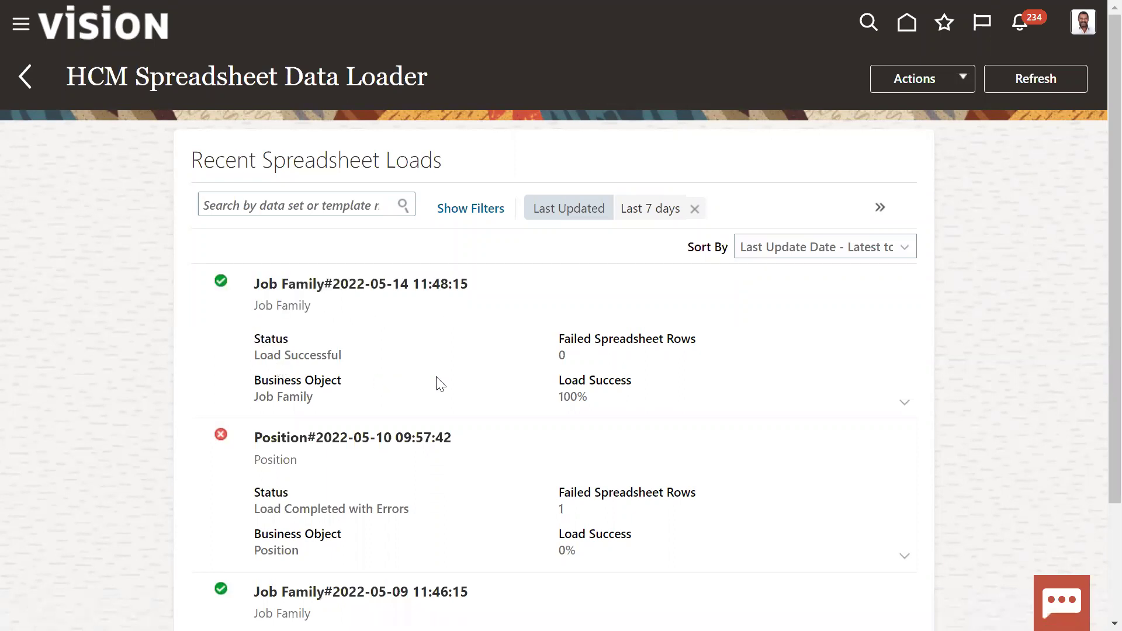
double_click(563, 396)
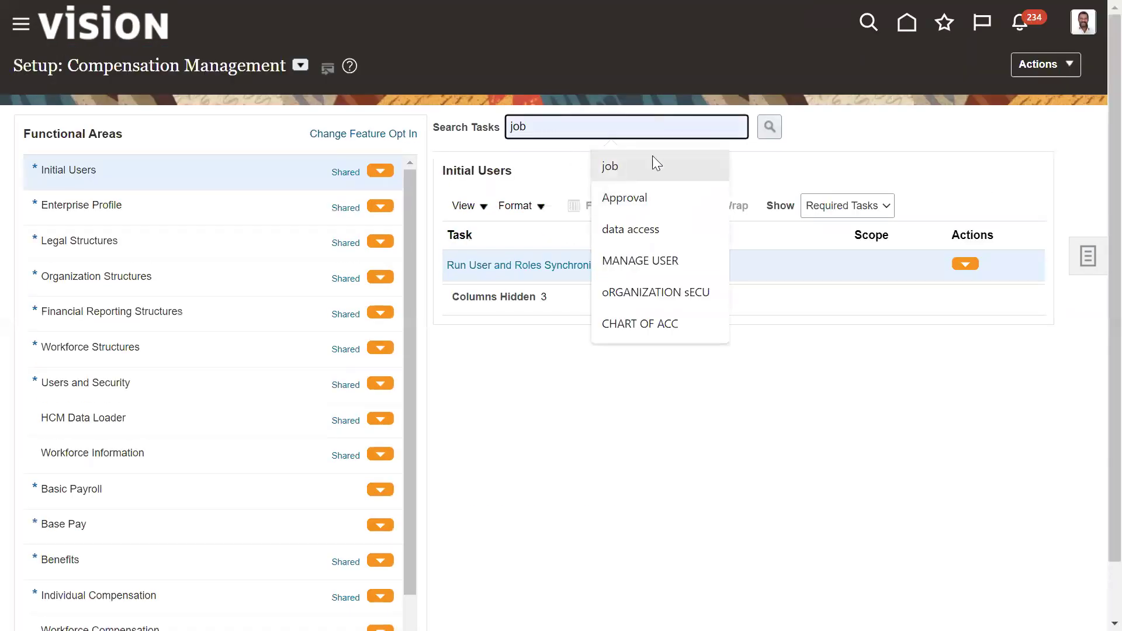
- Search Manage Job Families for the name TCS, returning the active TCS Clerk Family
click(656, 166)
click(770, 127)
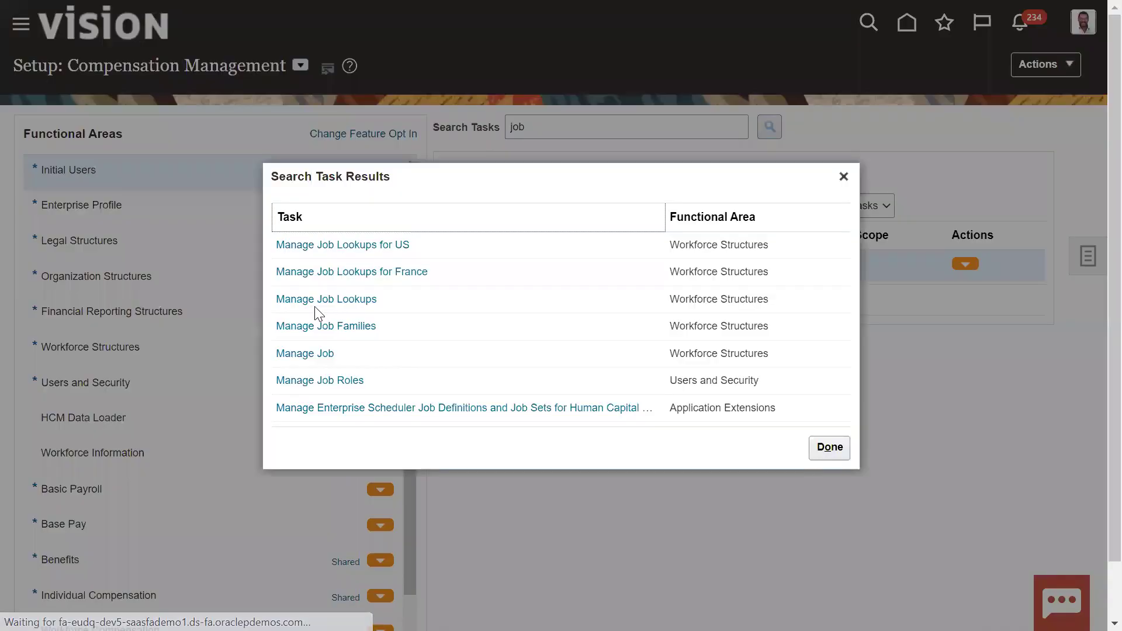
click(319, 326)
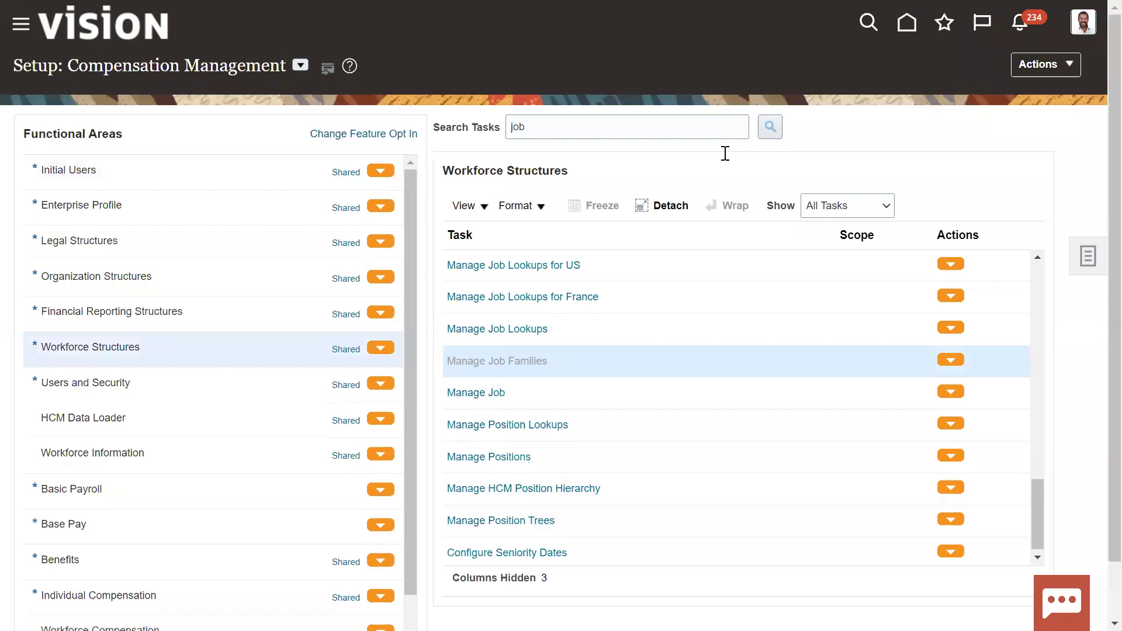
click(252, 194)
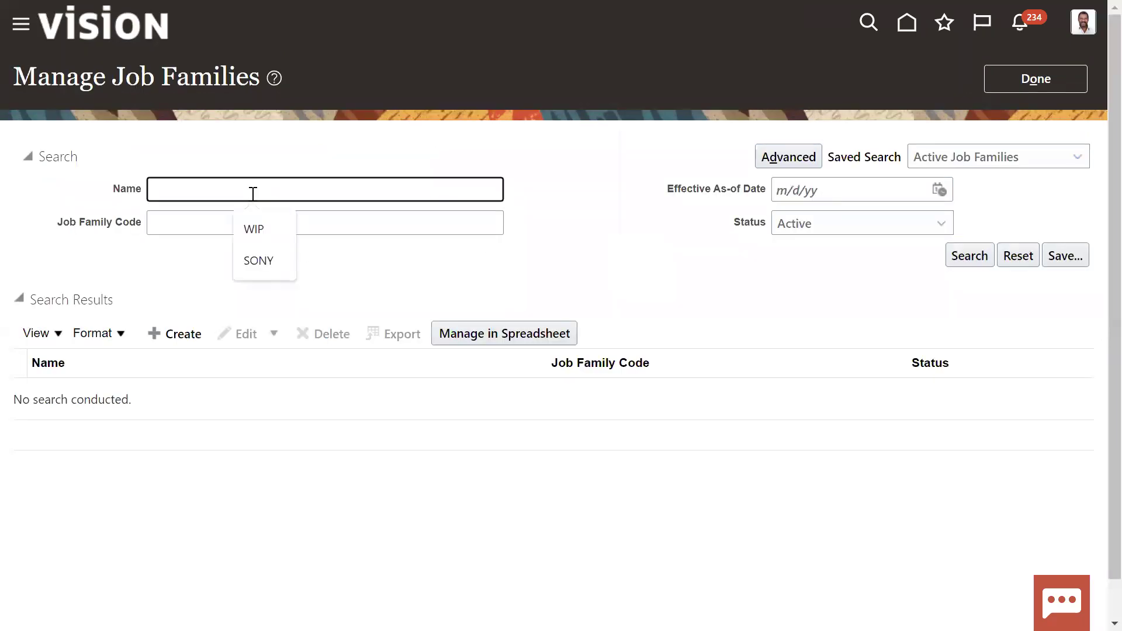
text(TCS)
click(953, 260)
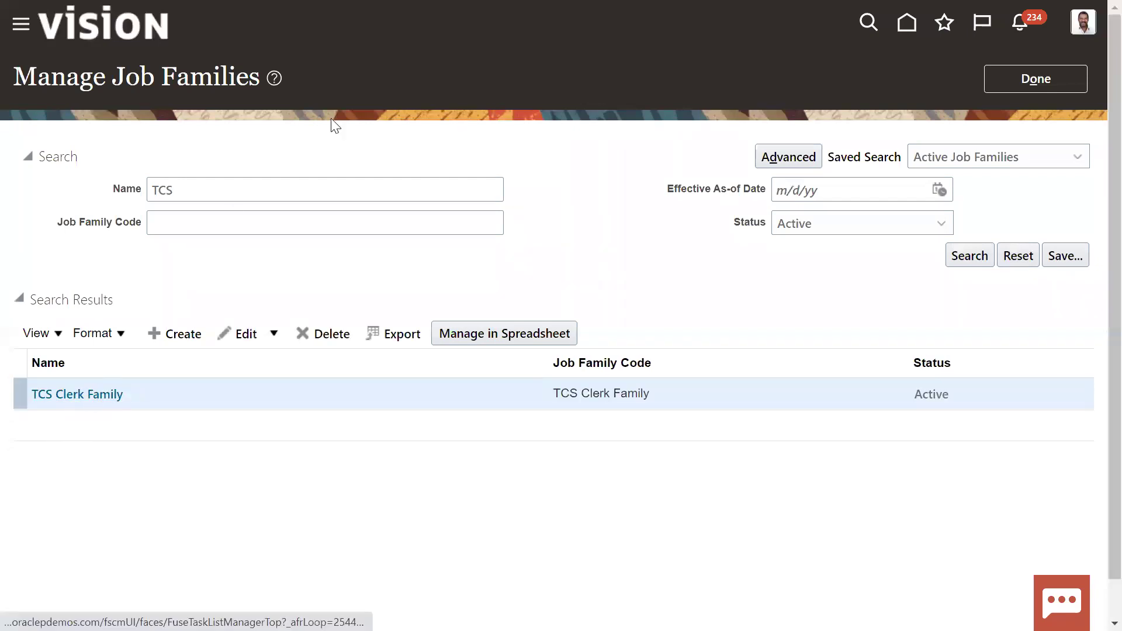
key(F11)
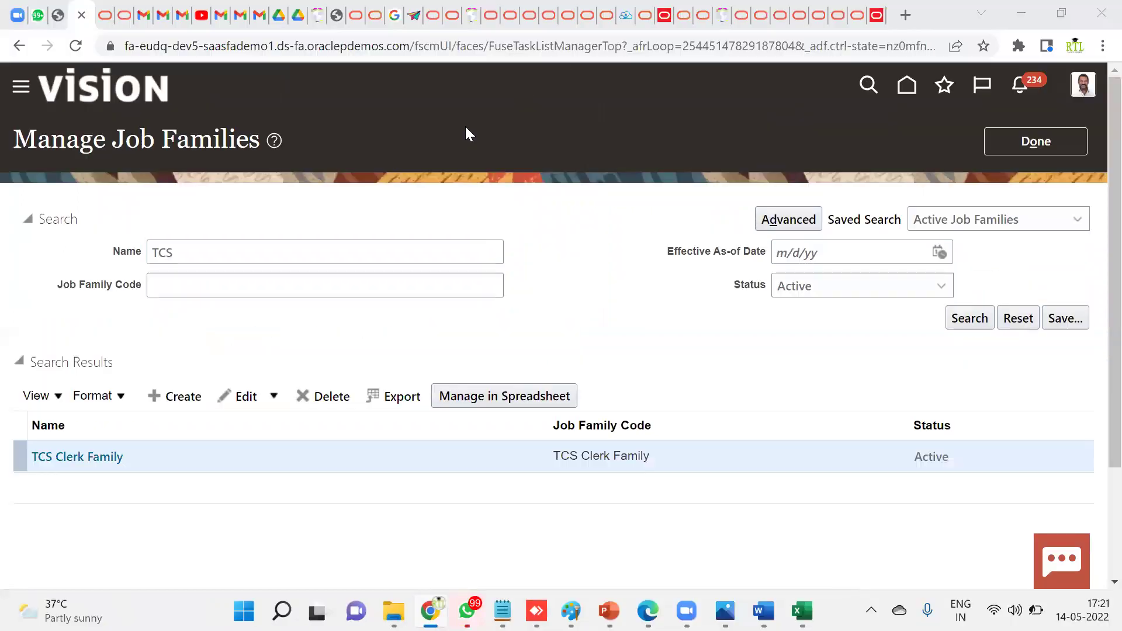
- Dismiss the ADFdi installer article's expiration warning, then view YouTube's 'rtl online training' results
click(471, 14)
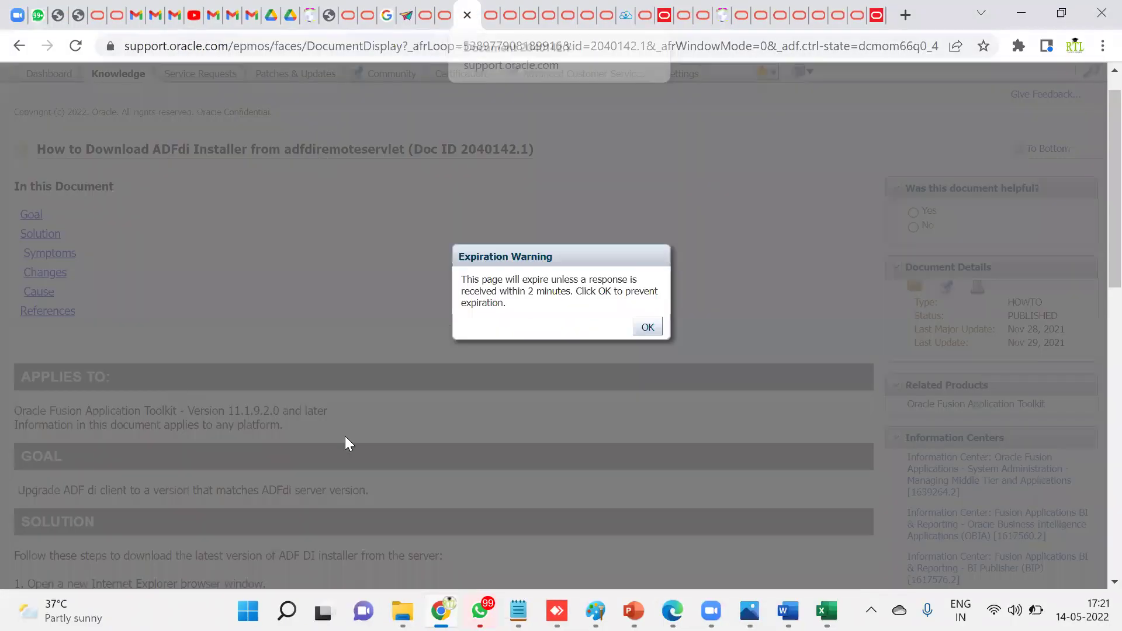
scroll(403, 474, down, 3)
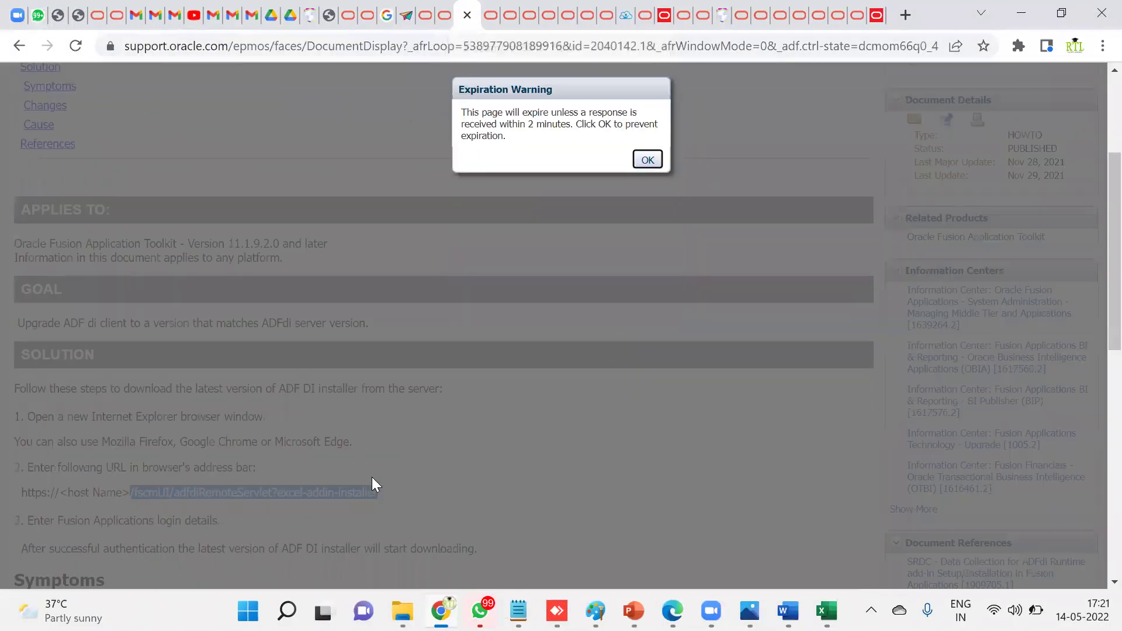
click(645, 150)
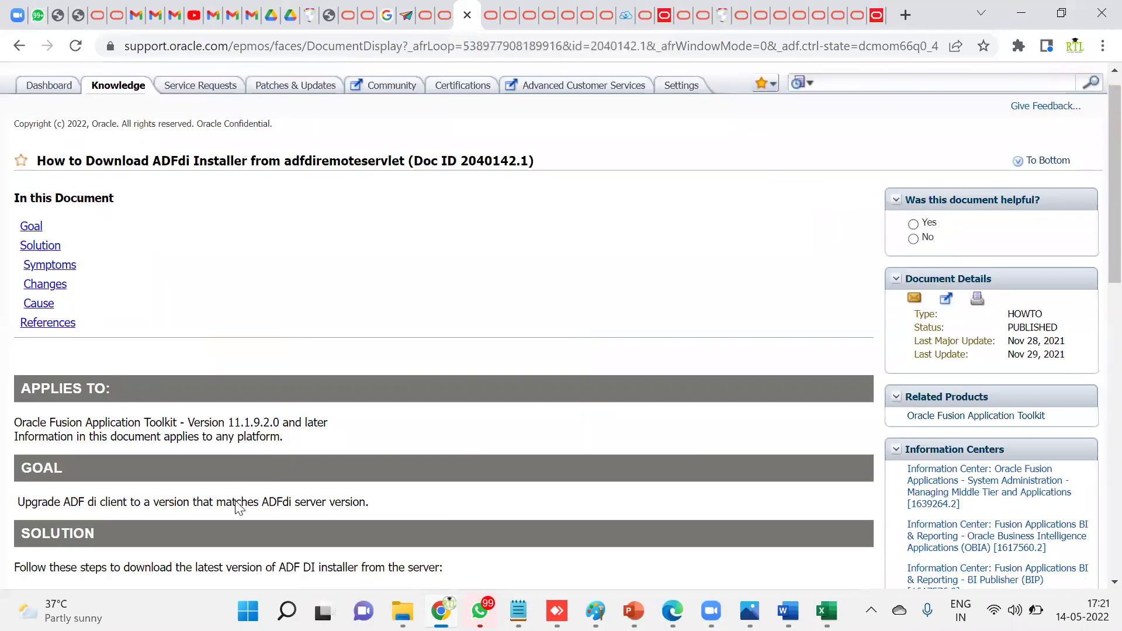
scroll(238, 507, down, 5)
click(187, 374)
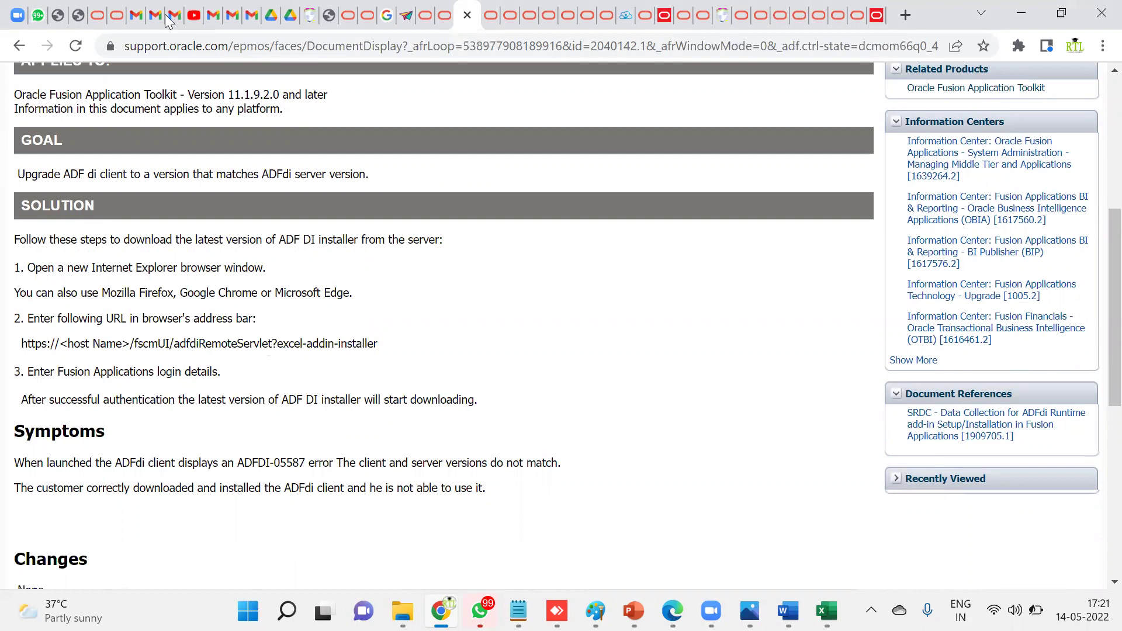
click(193, 16)
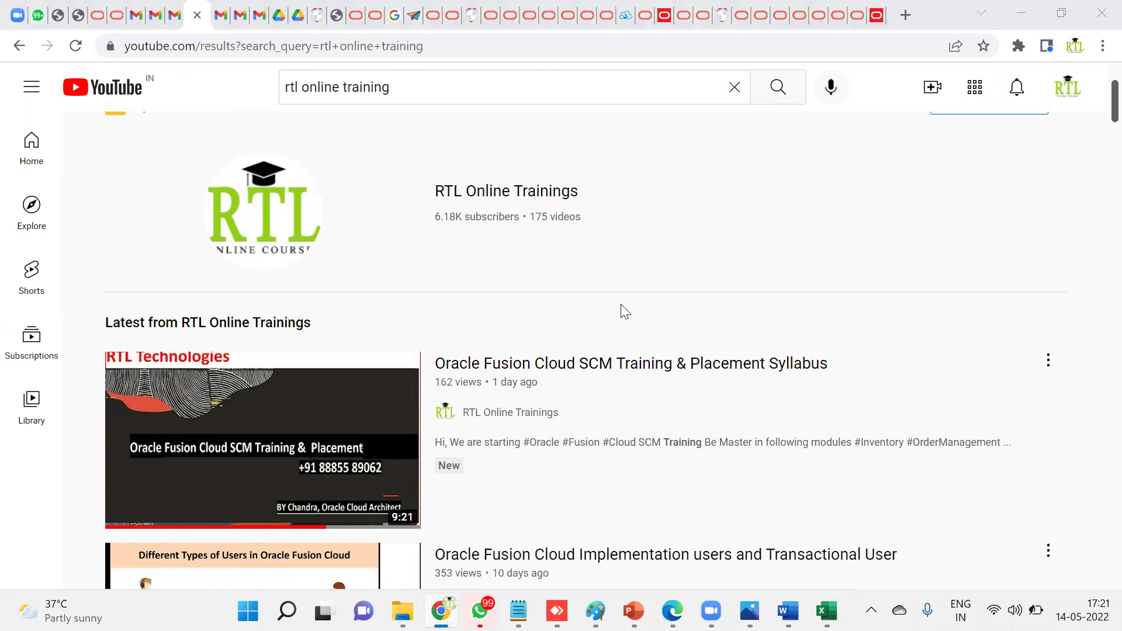
scroll(899, 380, up, 1)
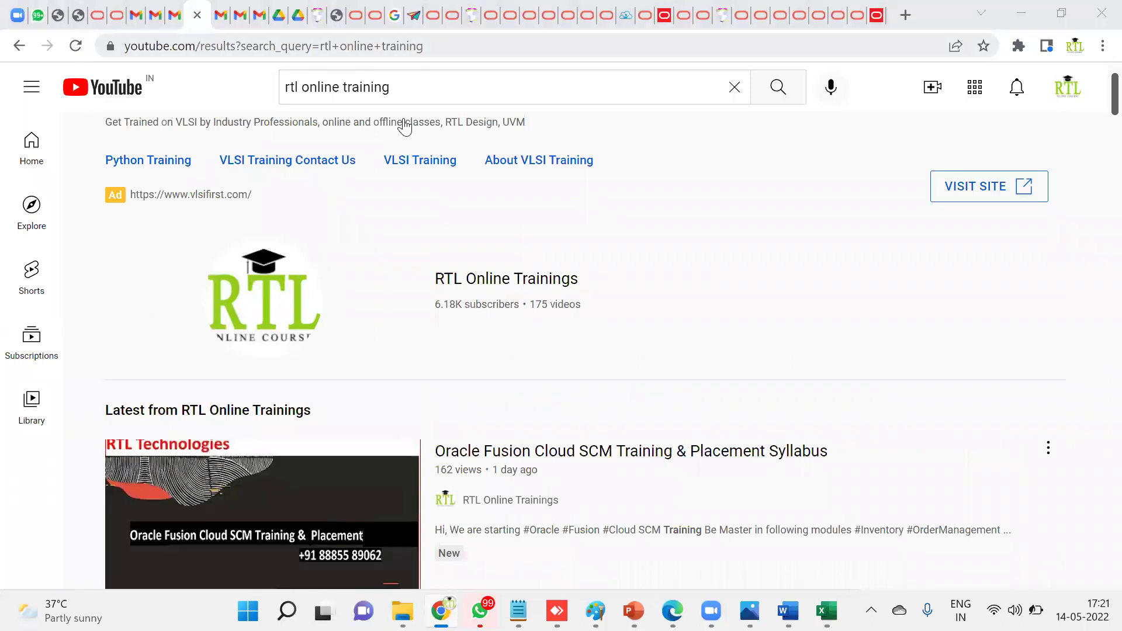